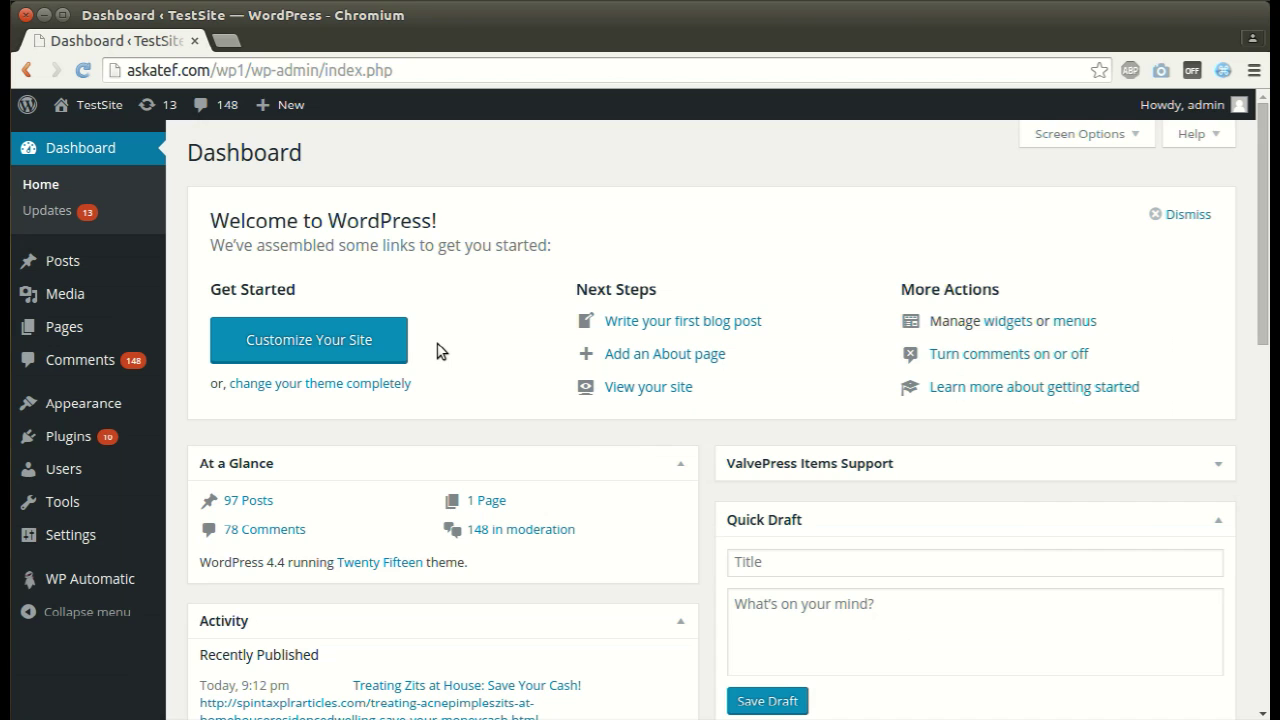
- Start a new WP Automatic campaign, set its type to eBay and enter Mac book pro as the campaign keyword
mouse_move(139, 590)
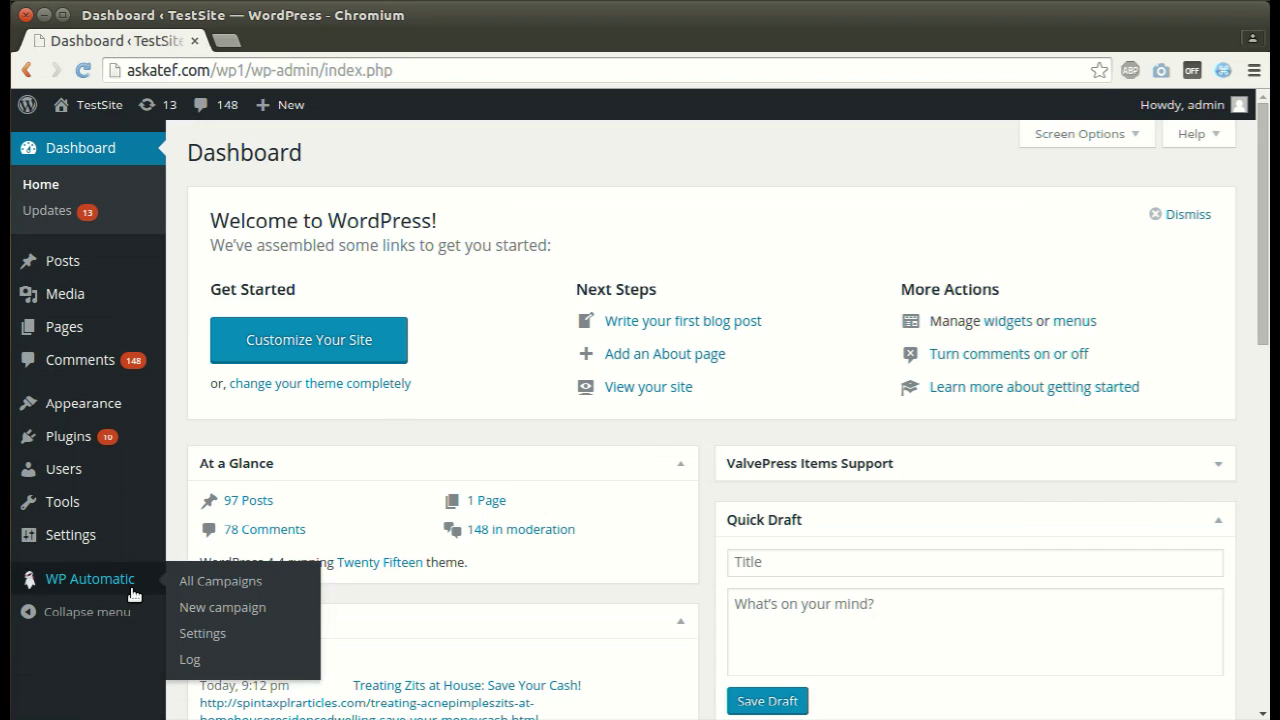
left_click(198, 610)
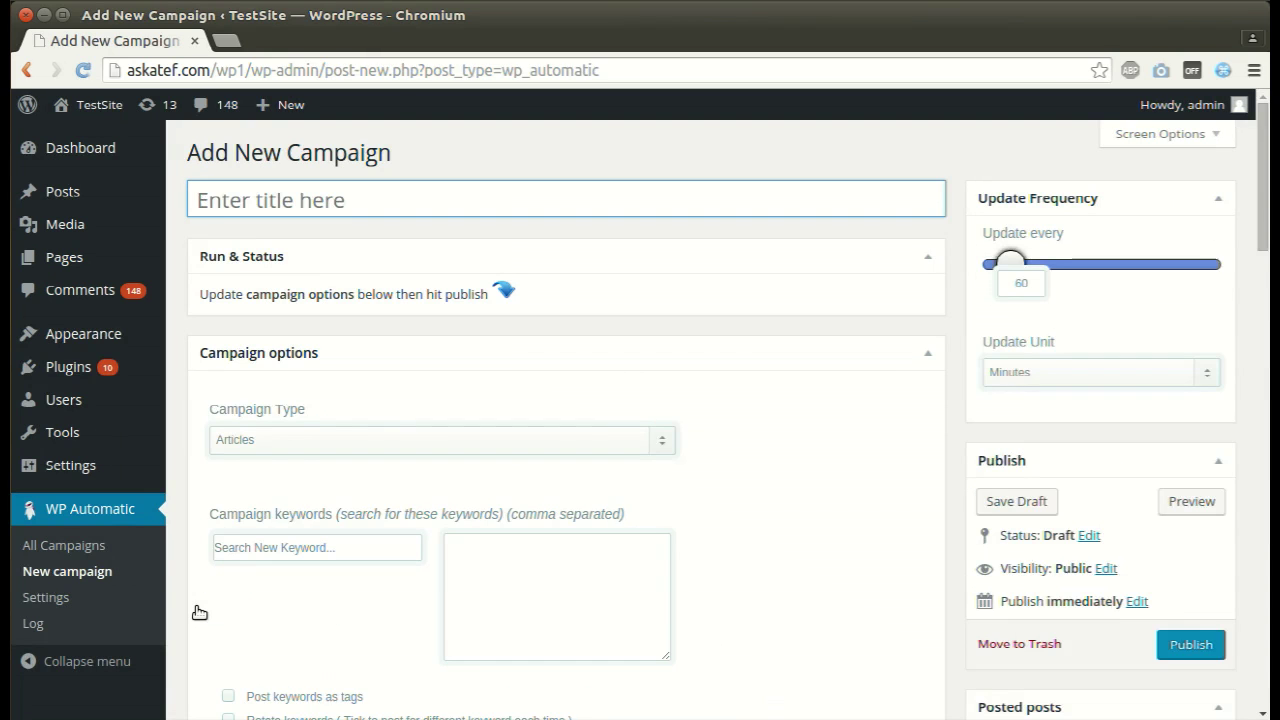
left_click(314, 448)
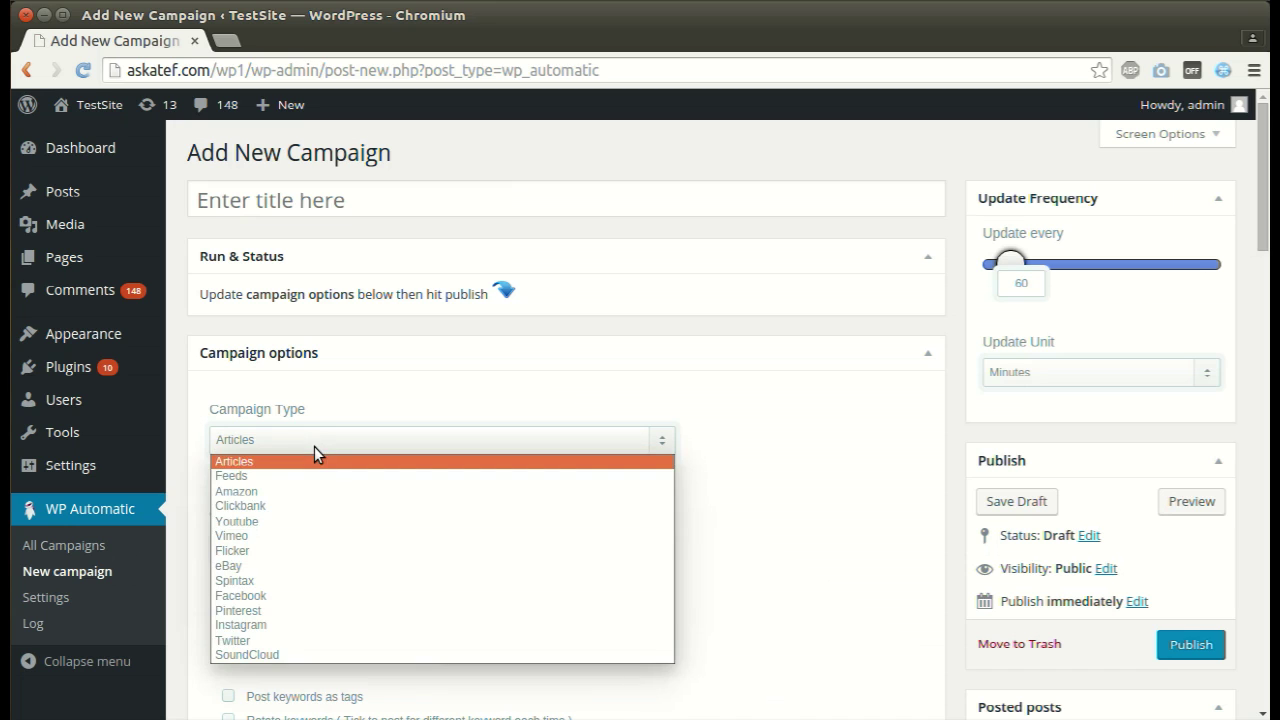
left_click(304, 566)
scroll(304, 566, "down", 5)
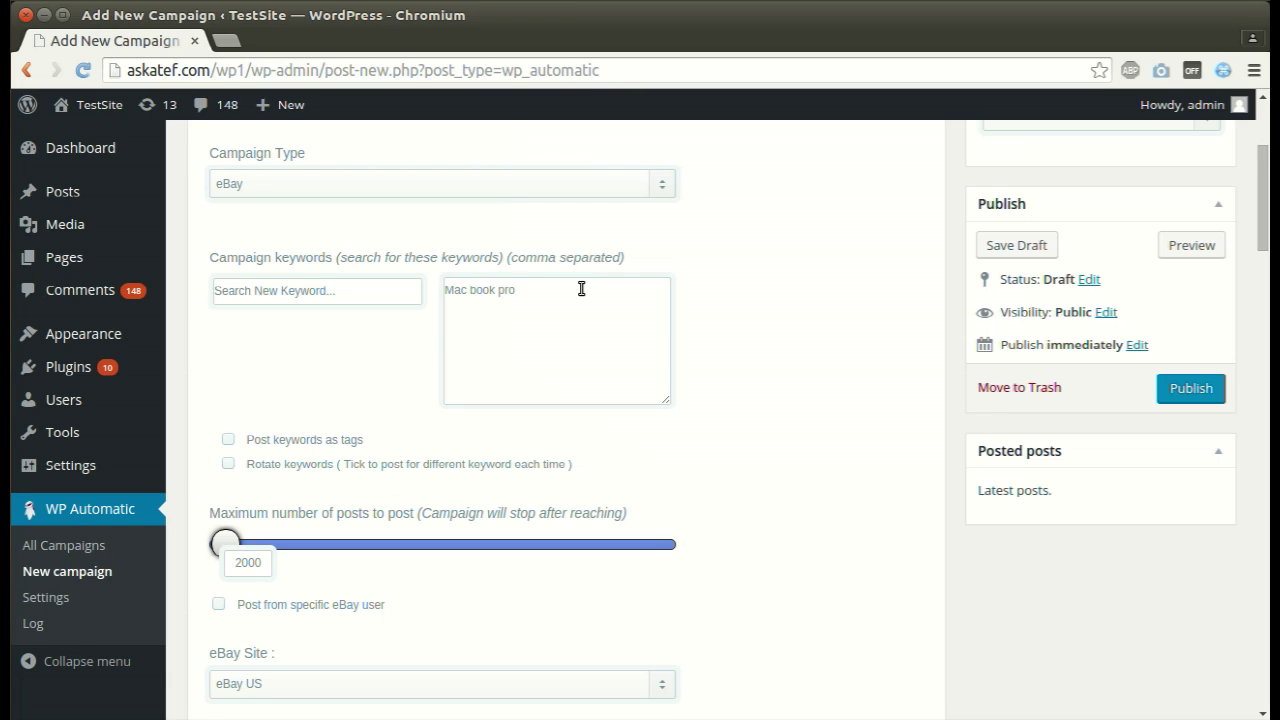
- Review the choices for the eBay site and eBay category, keeping eBay US and All Categories
scroll(581, 288, "down", 3)
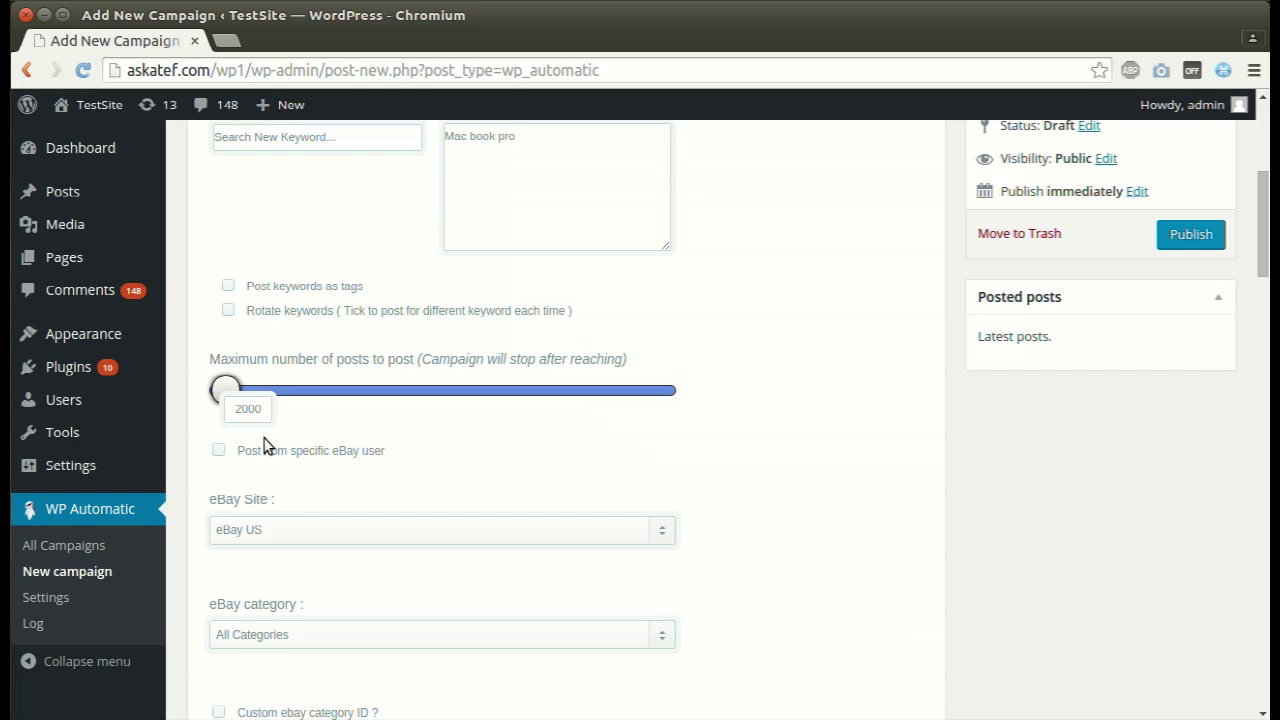
scroll(245, 470, "down", 2)
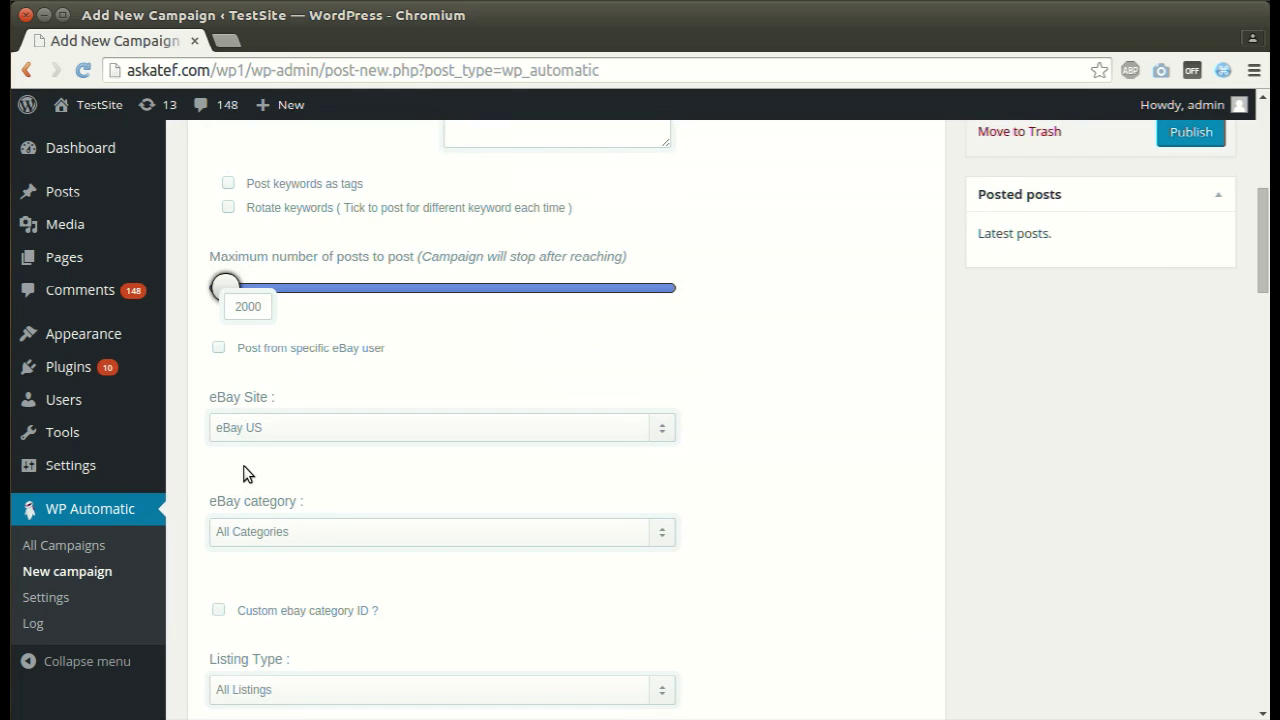
left_click(245, 427)
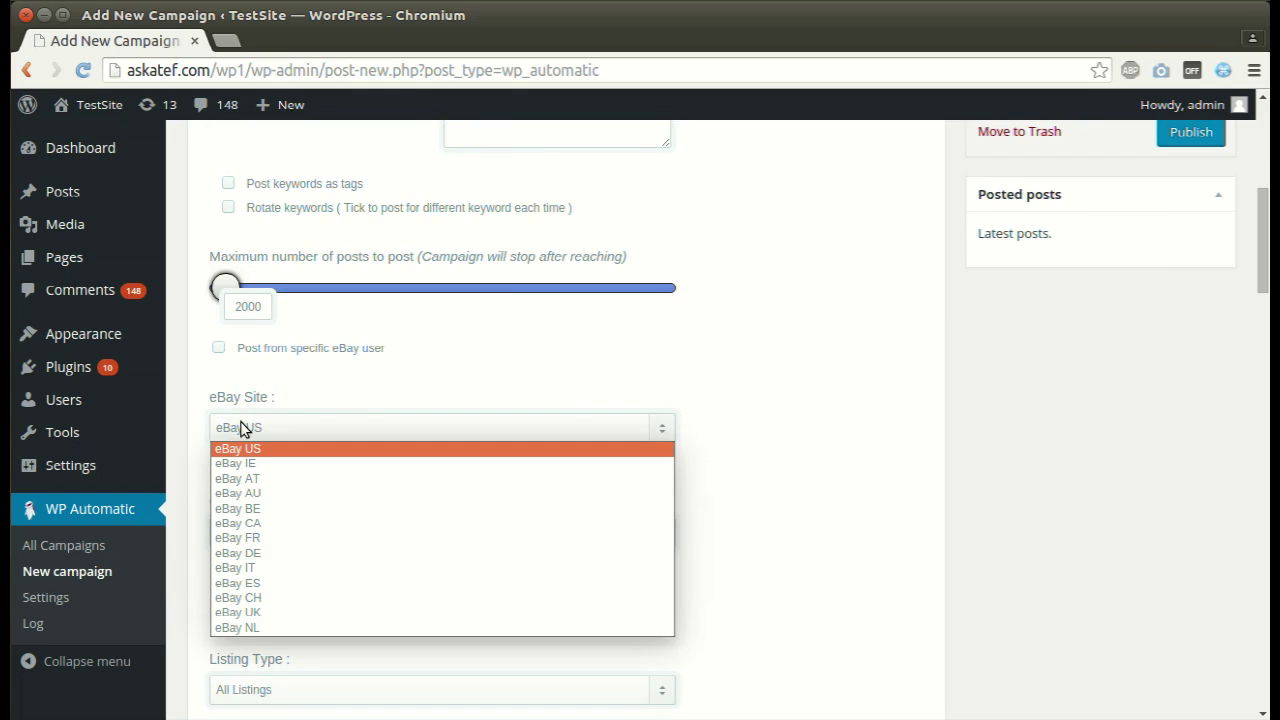
left_click(240, 427)
scroll(240, 428, "down", 2)
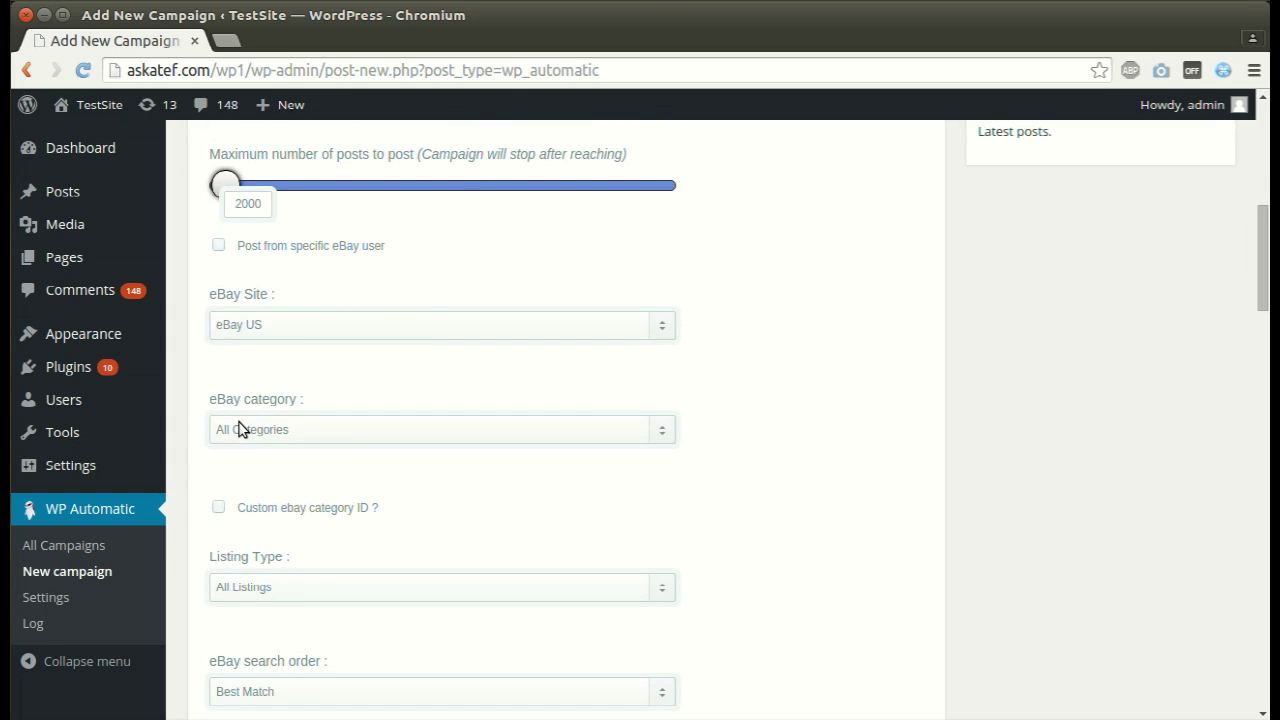
left_click(240, 429)
left_click(240, 430)
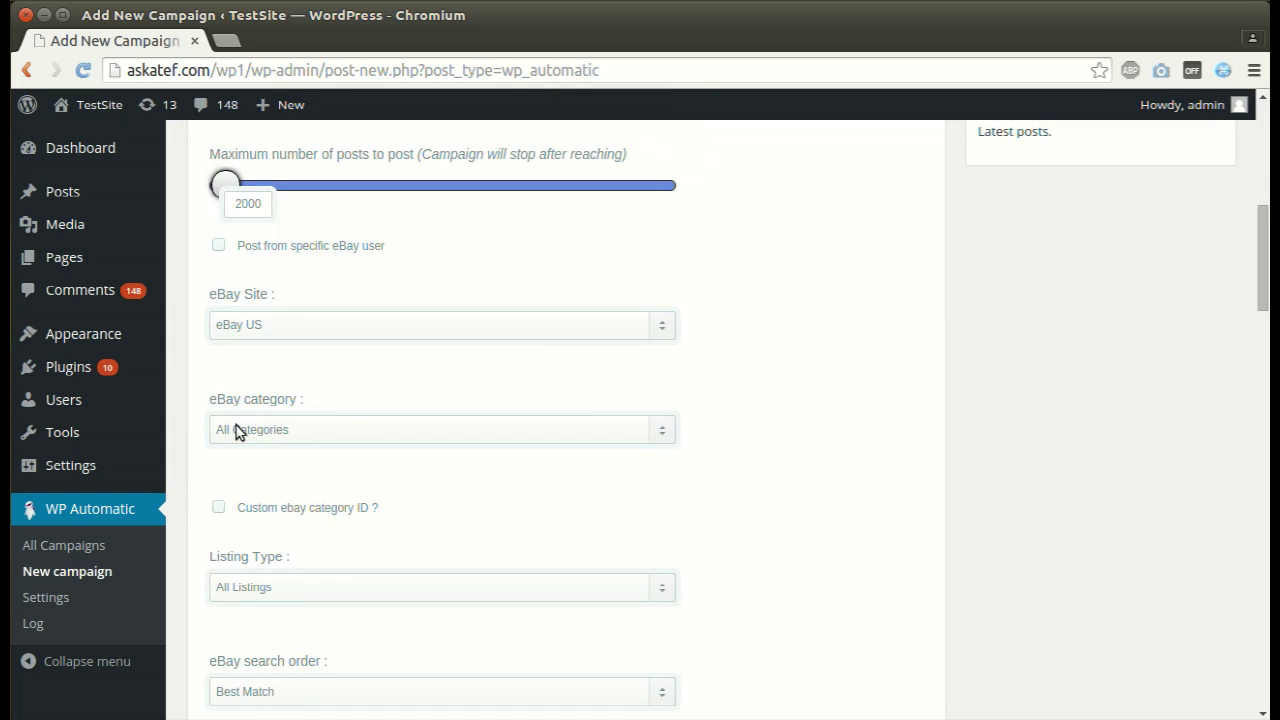
left_click(219, 509)
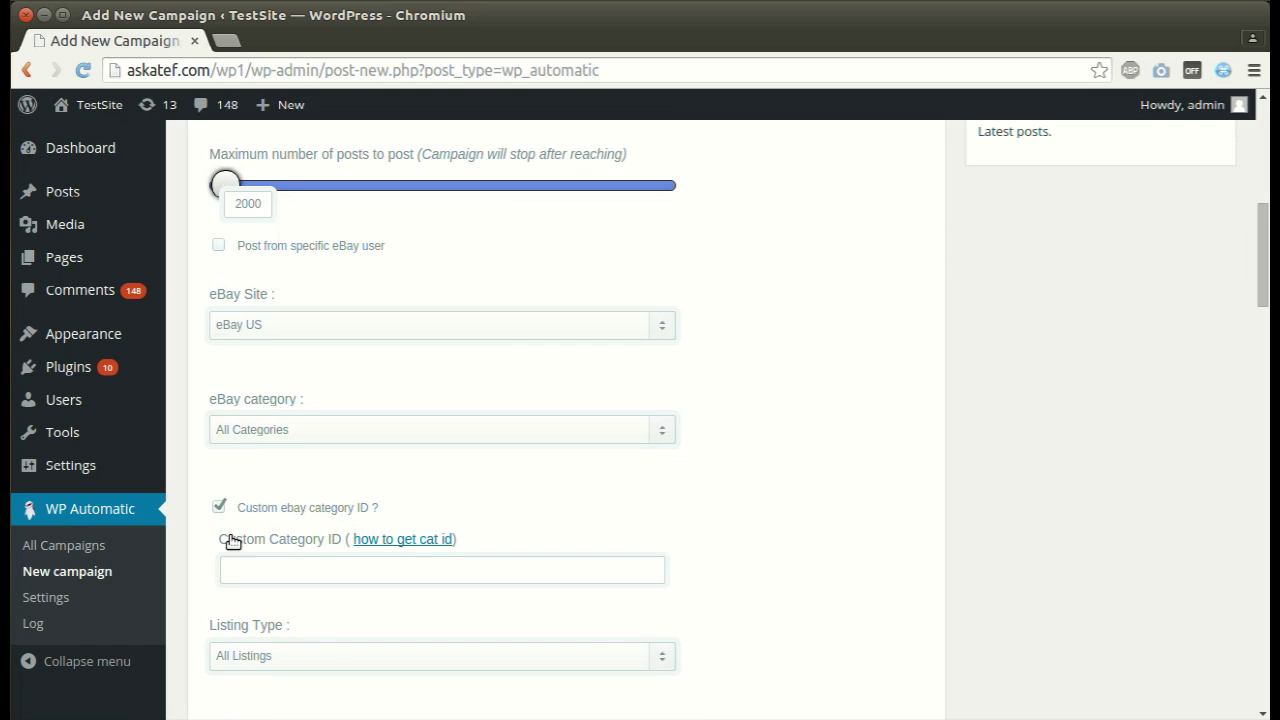
left_click(240, 565)
left_click(217, 509)
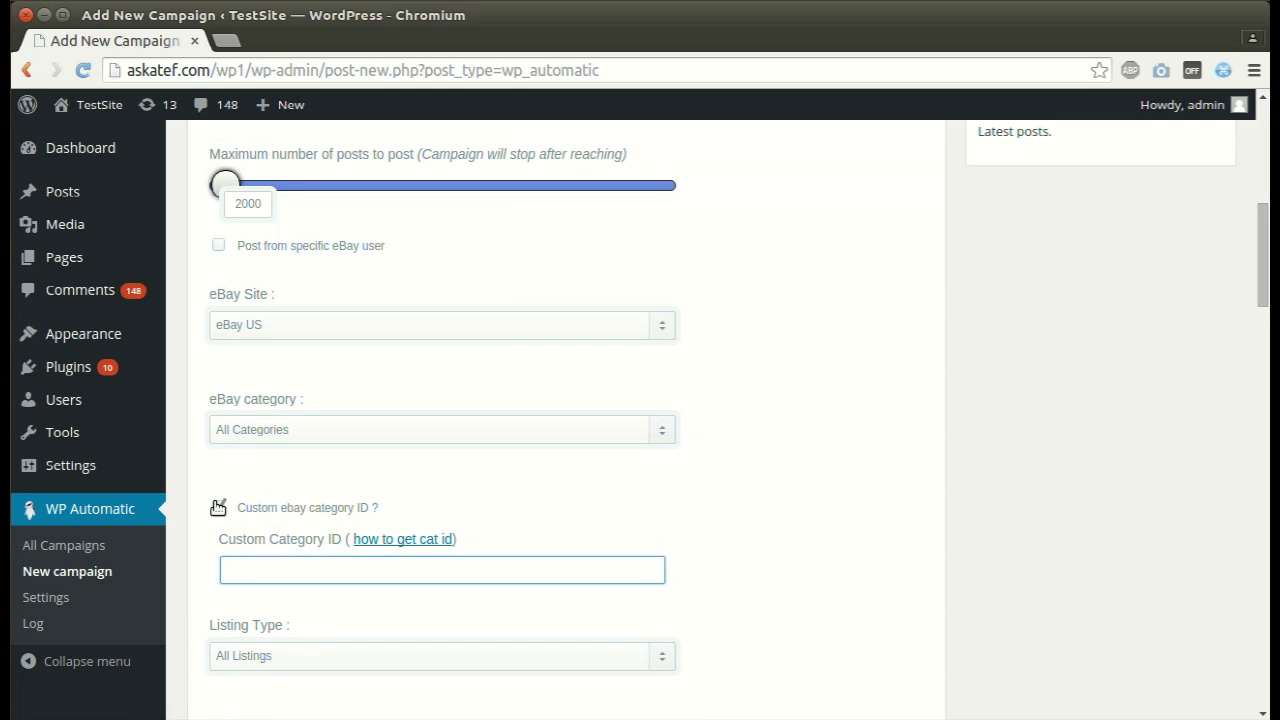
- Review the listing type and eBay search order choices, keeping All Listings and Best Match
scroll(214, 501, "down", 2)
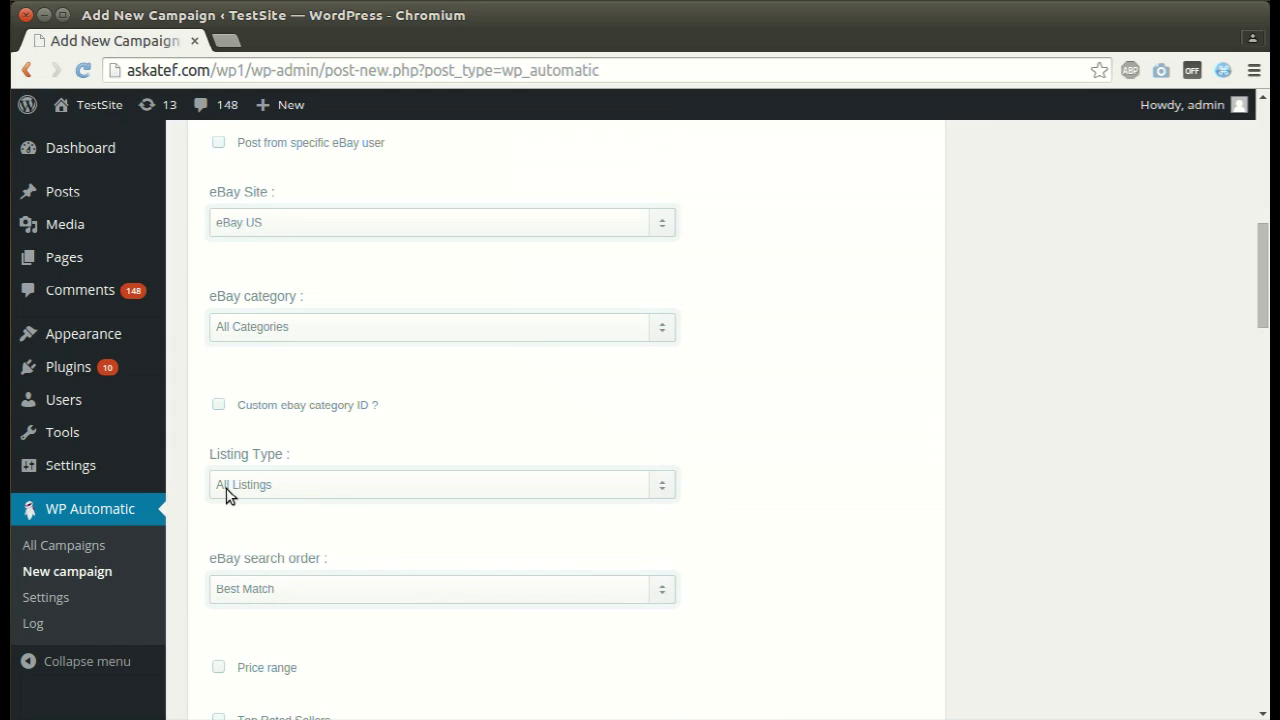
left_click(226, 491)
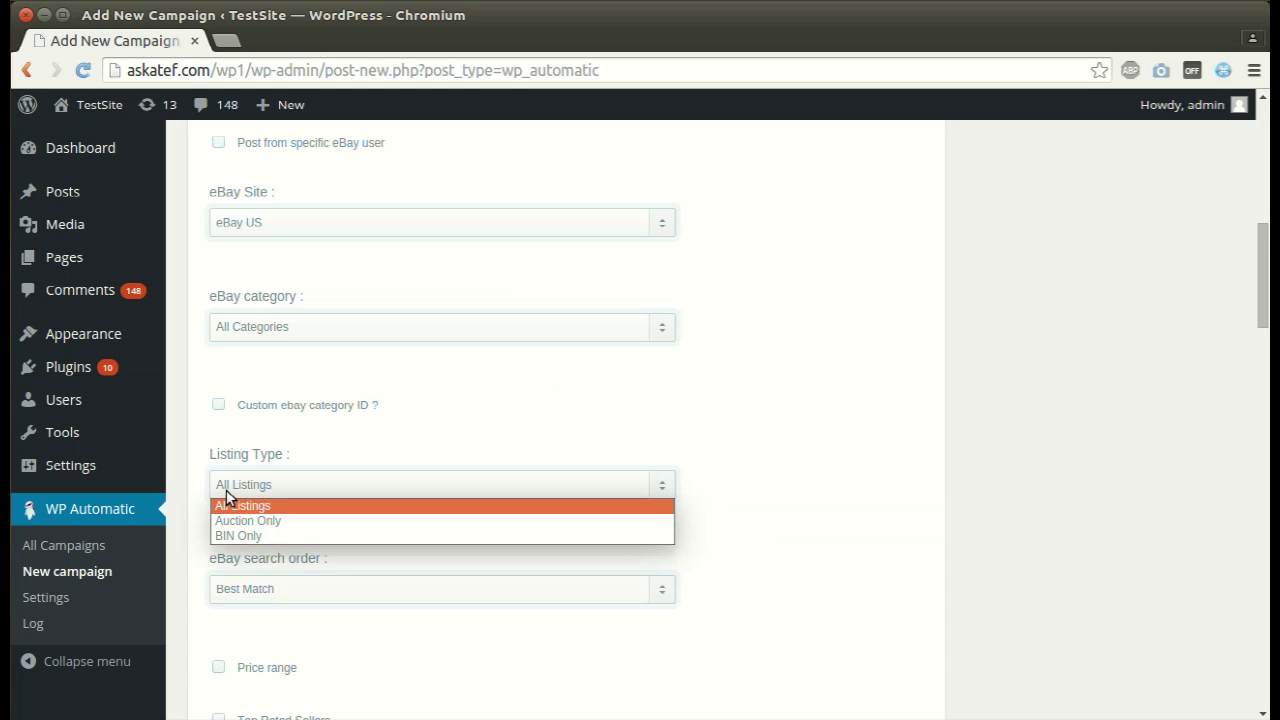
left_click(226, 491)
left_click(233, 590)
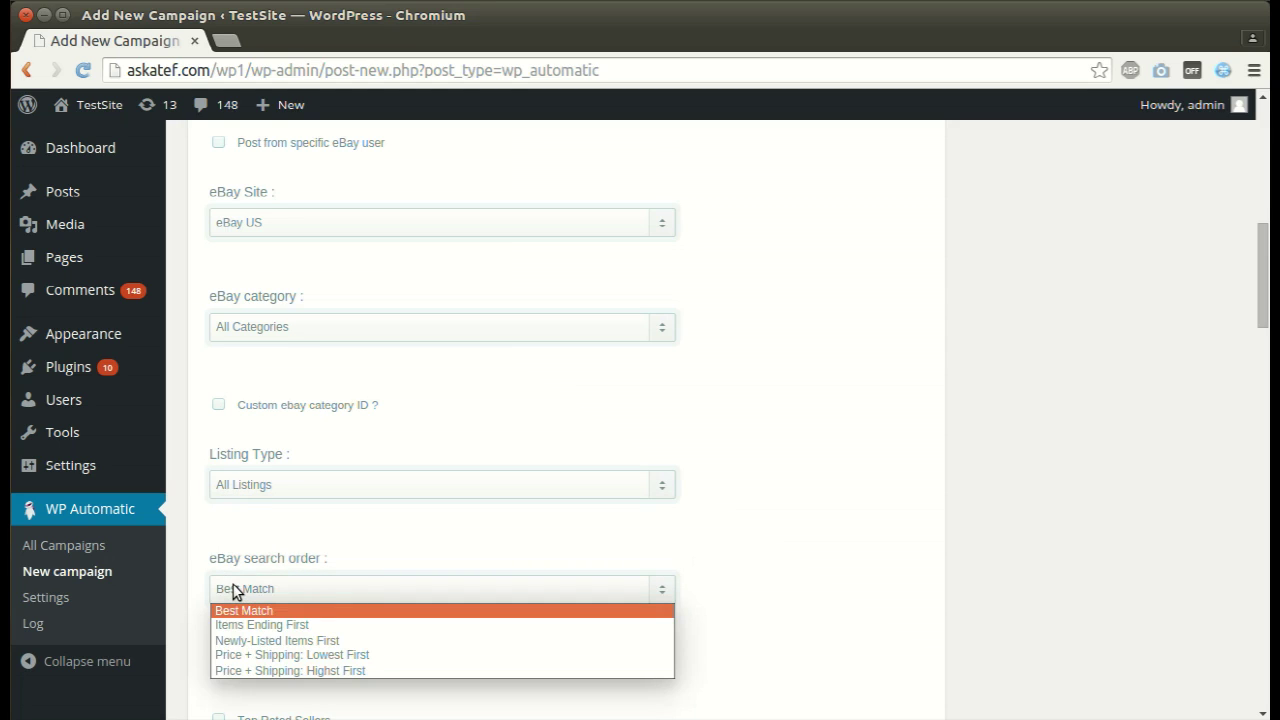
left_click(234, 590)
- Restrict the campaign to top rated sellers, leaving the price range filter off
scroll(234, 589, "down", 5)
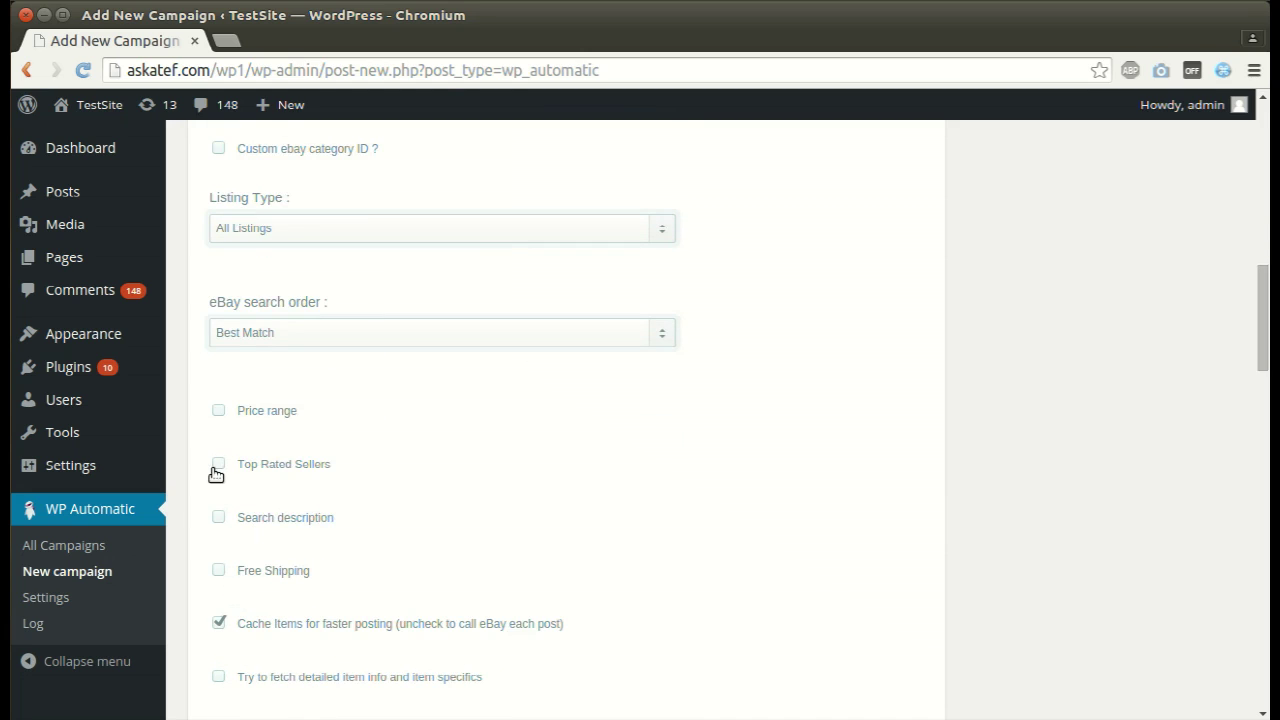
left_click(217, 412)
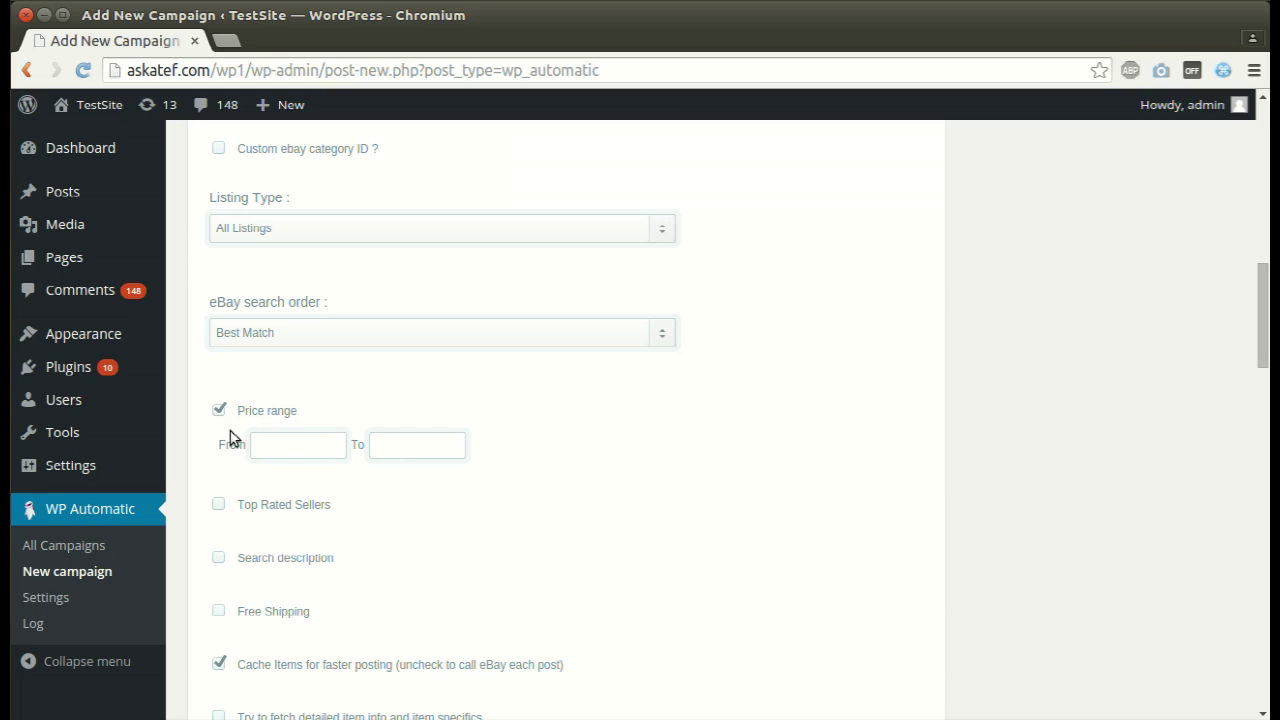
left_click(219, 410)
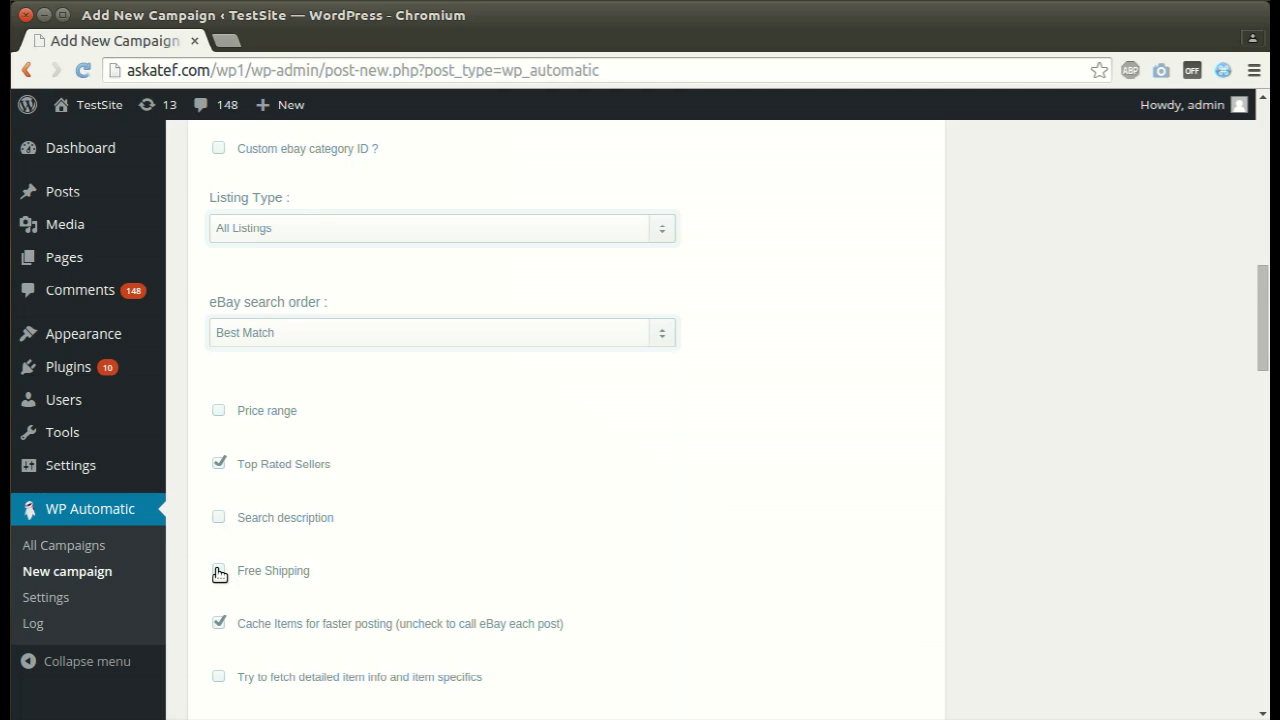
- Enable fetching detailed item info, the item description iframe and all images, plus redirecting ended items with their posts also trashed
scroll(219, 573, "down", 3)
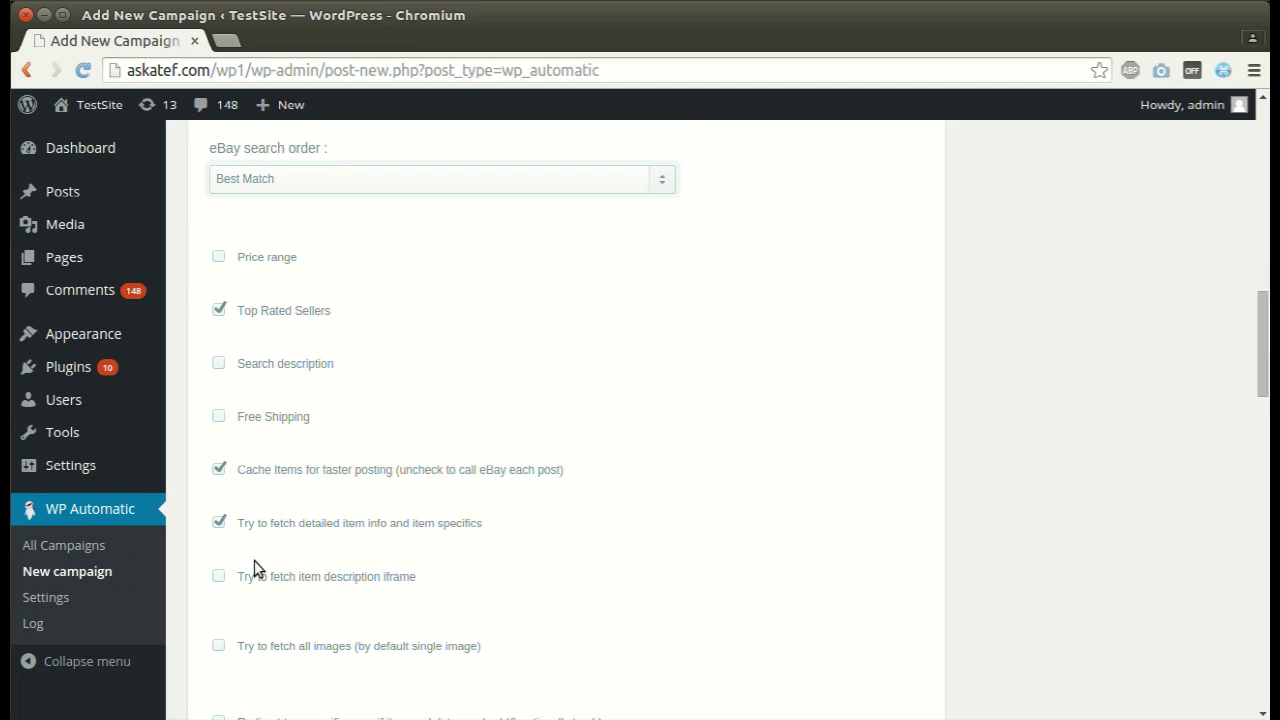
left_click(219, 577)
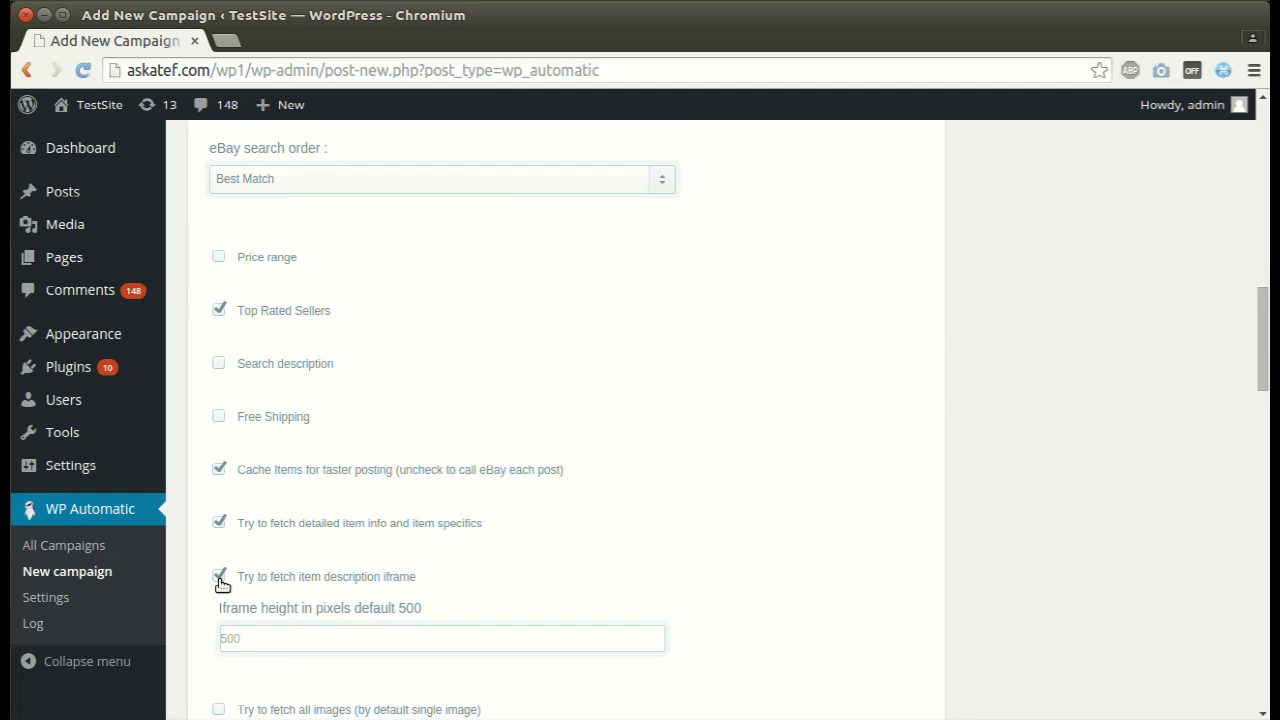
scroll(221, 584, "down", 2)
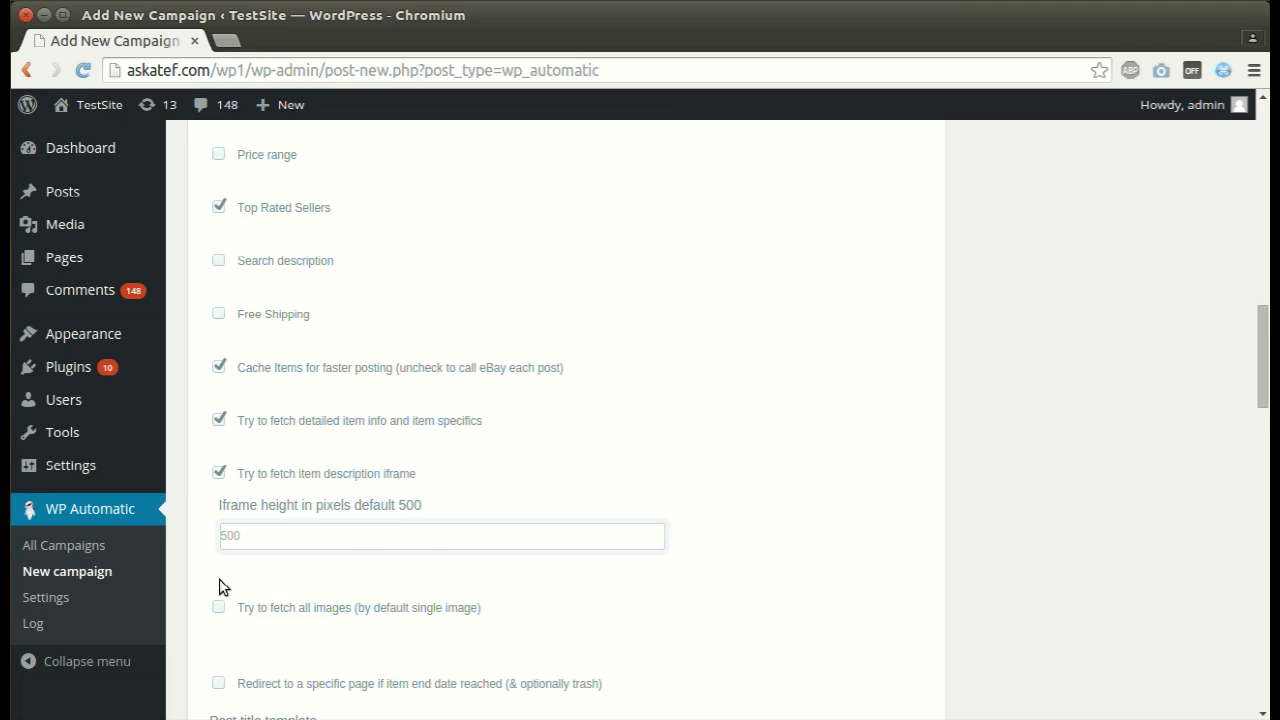
scroll(222, 586, "down", 1)
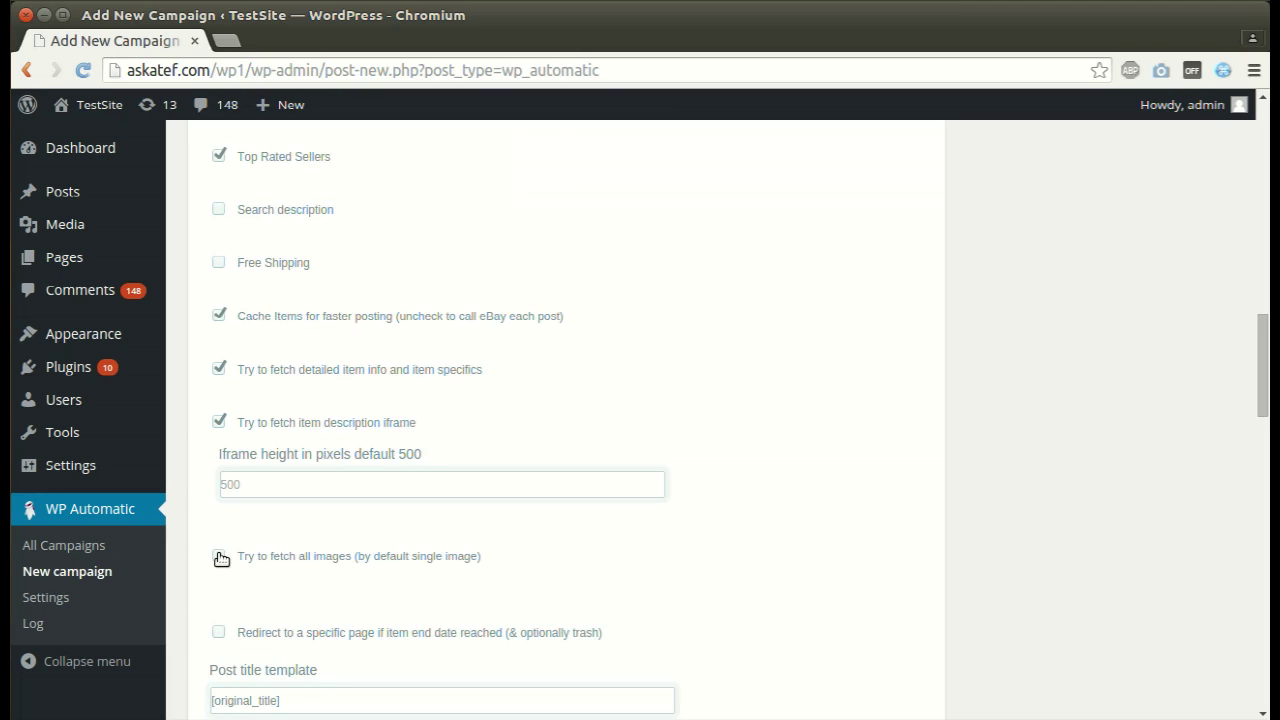
left_click(219, 557)
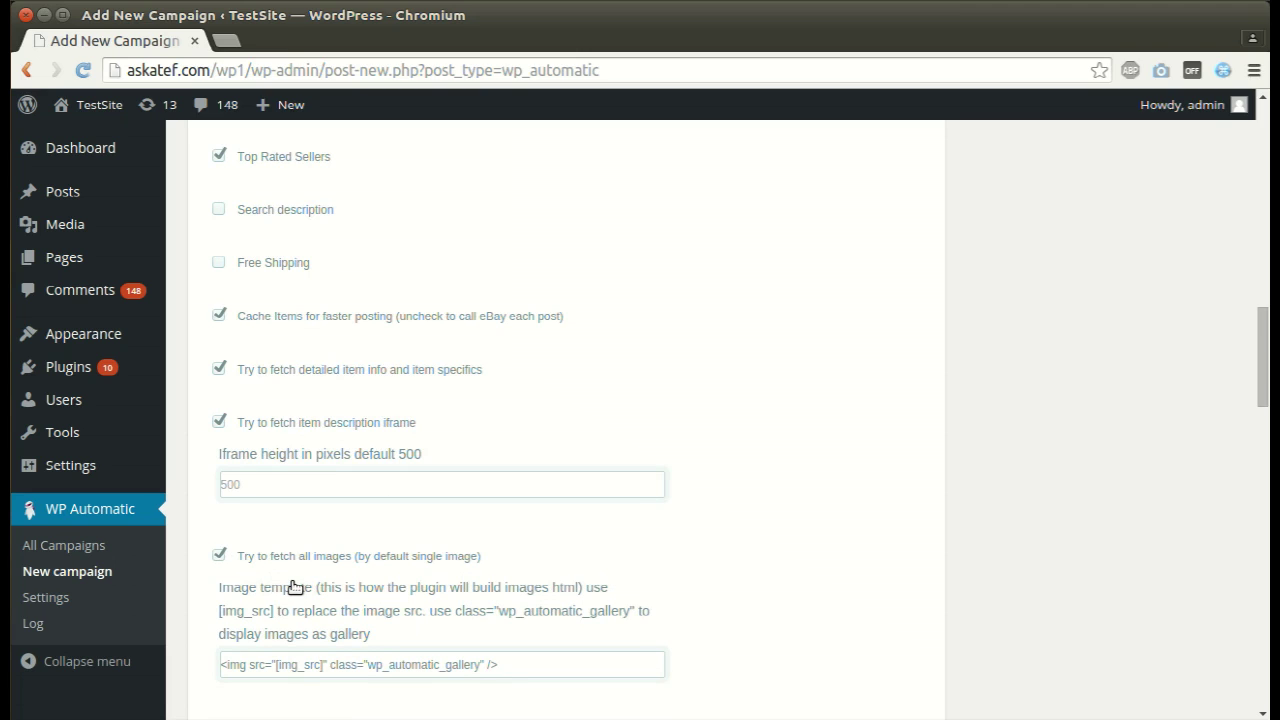
scroll(291, 595, "down", 4)
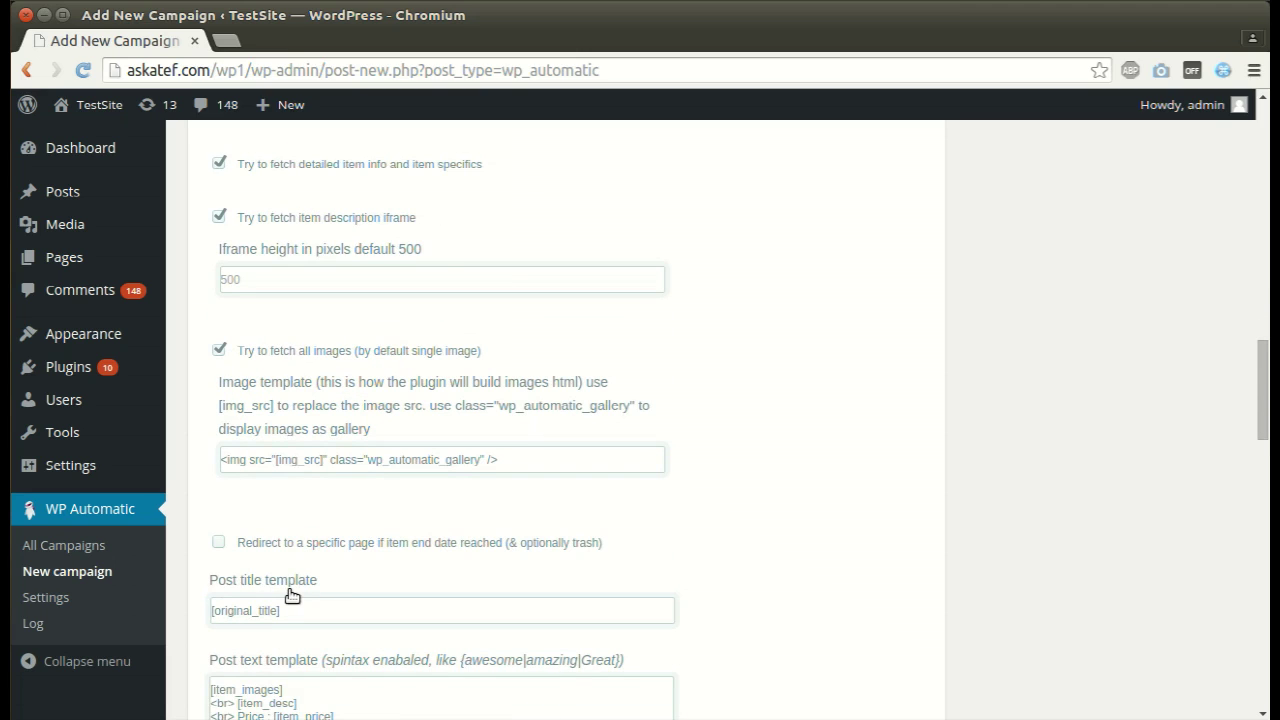
left_click(222, 552)
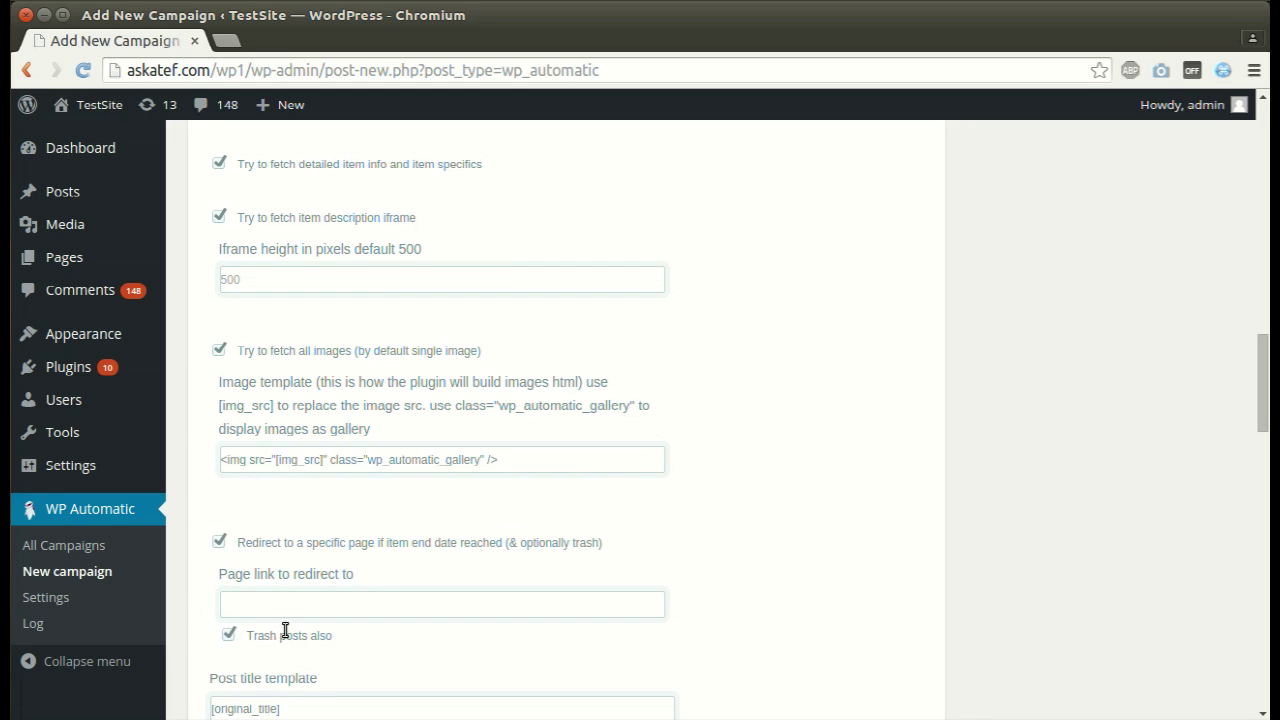
- Publish the eBay campaign without a title and run it
scroll(274, 647, "up", 15)
scroll(251, 667, "up", 5)
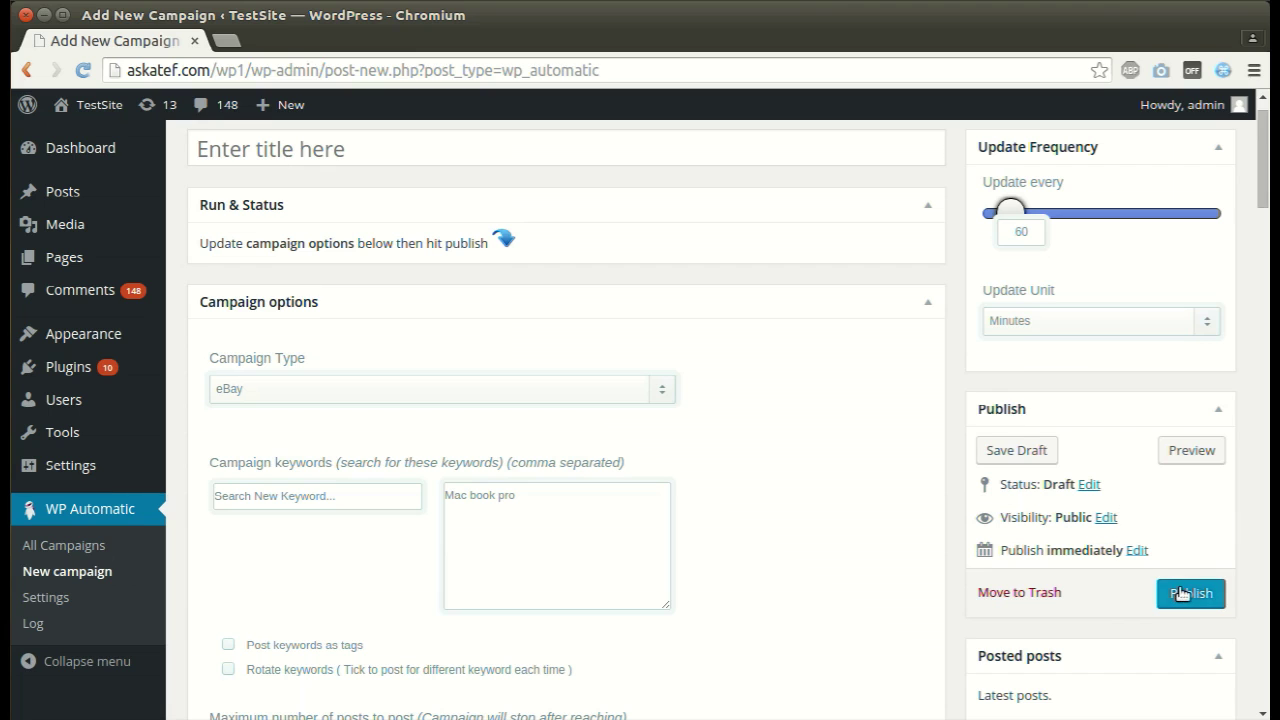
left_click(1182, 594)
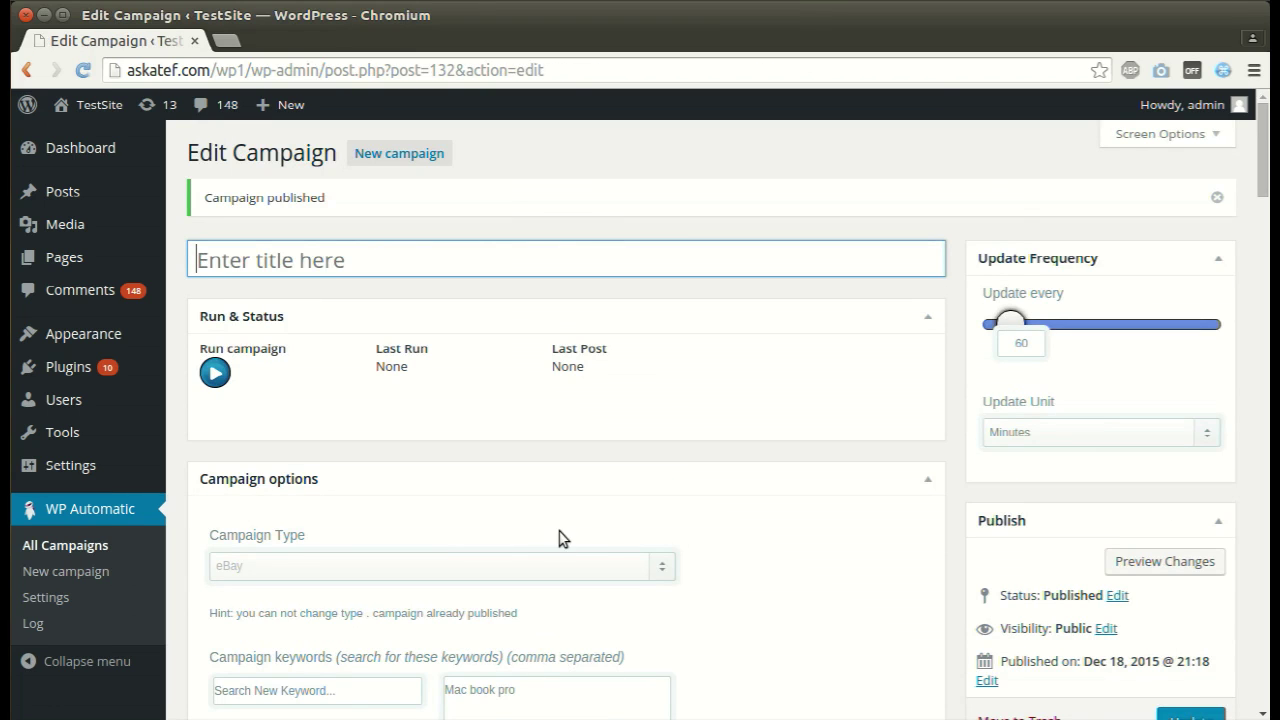
left_click(215, 372)
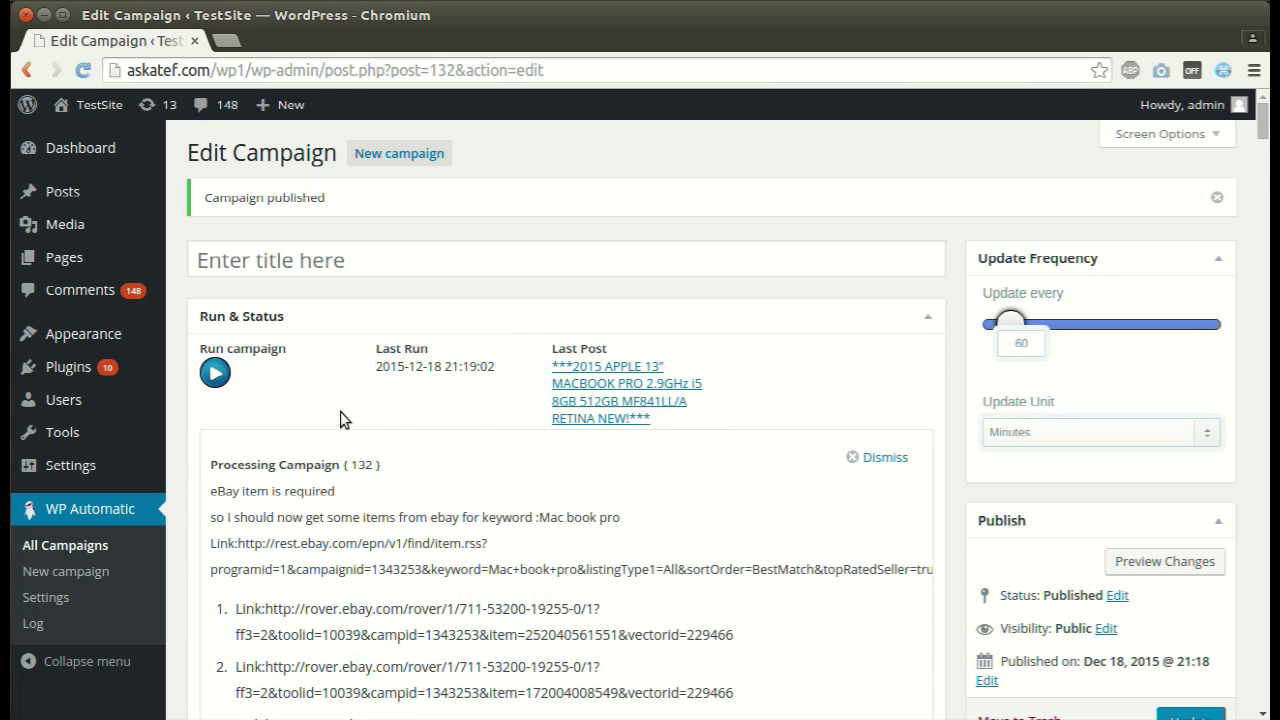
- Open the campaign's last post in a new browser tab and switch to it
right_click(590, 393)
left_click(612, 399)
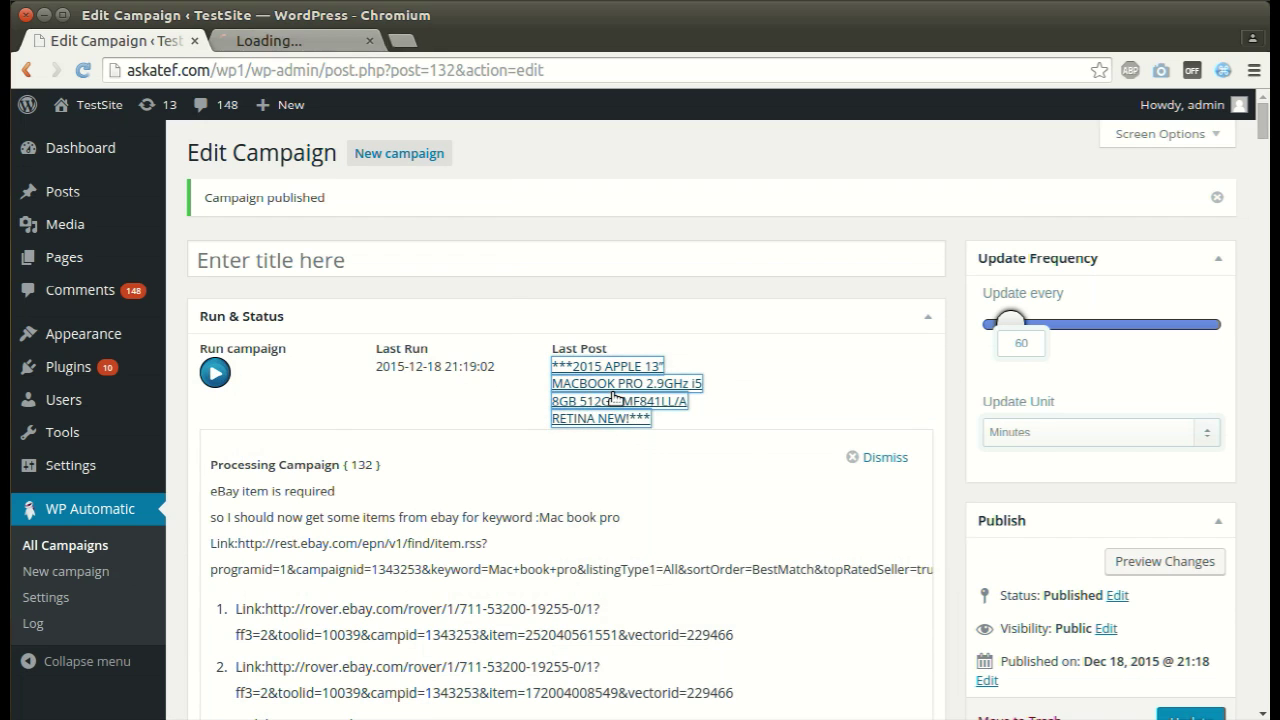
left_click(265, 41)
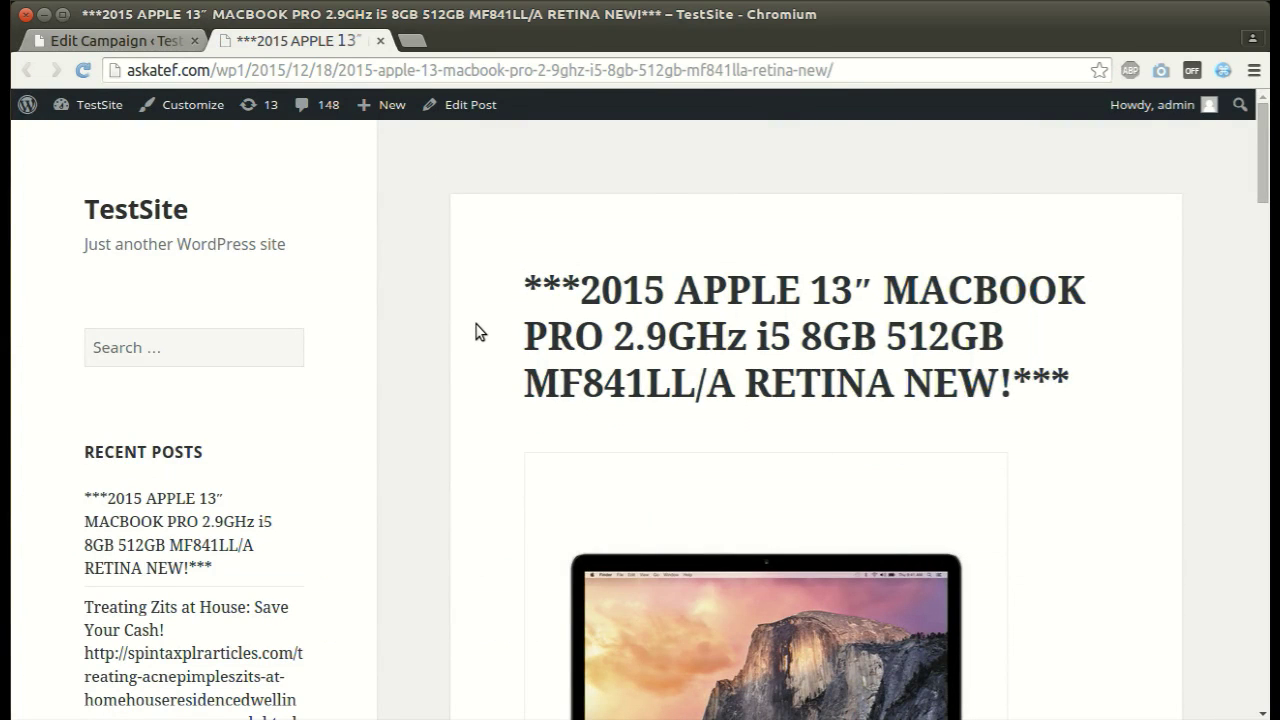
- Examine the generated post's images, item specifics table and embedded seller description down through its shipping information and closing text
scroll(477, 334, "down", 3)
scroll(477, 334, "down", 5)
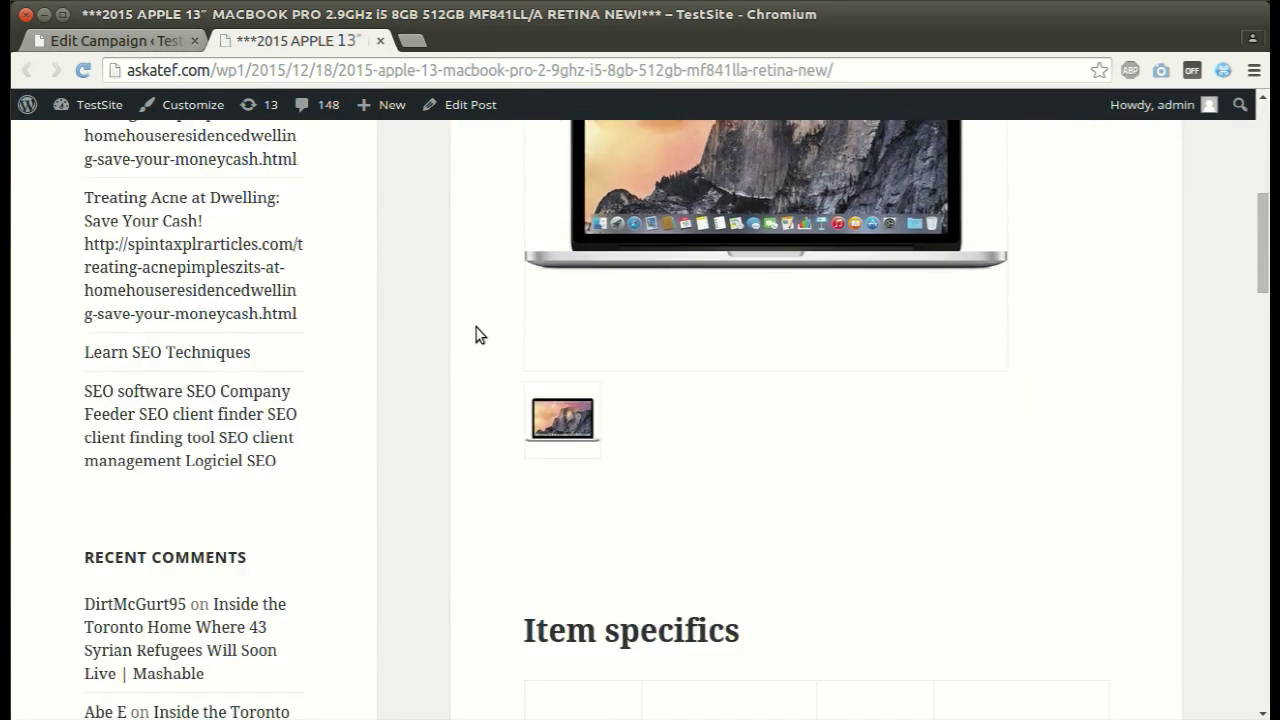
scroll(477, 334, "down", 1)
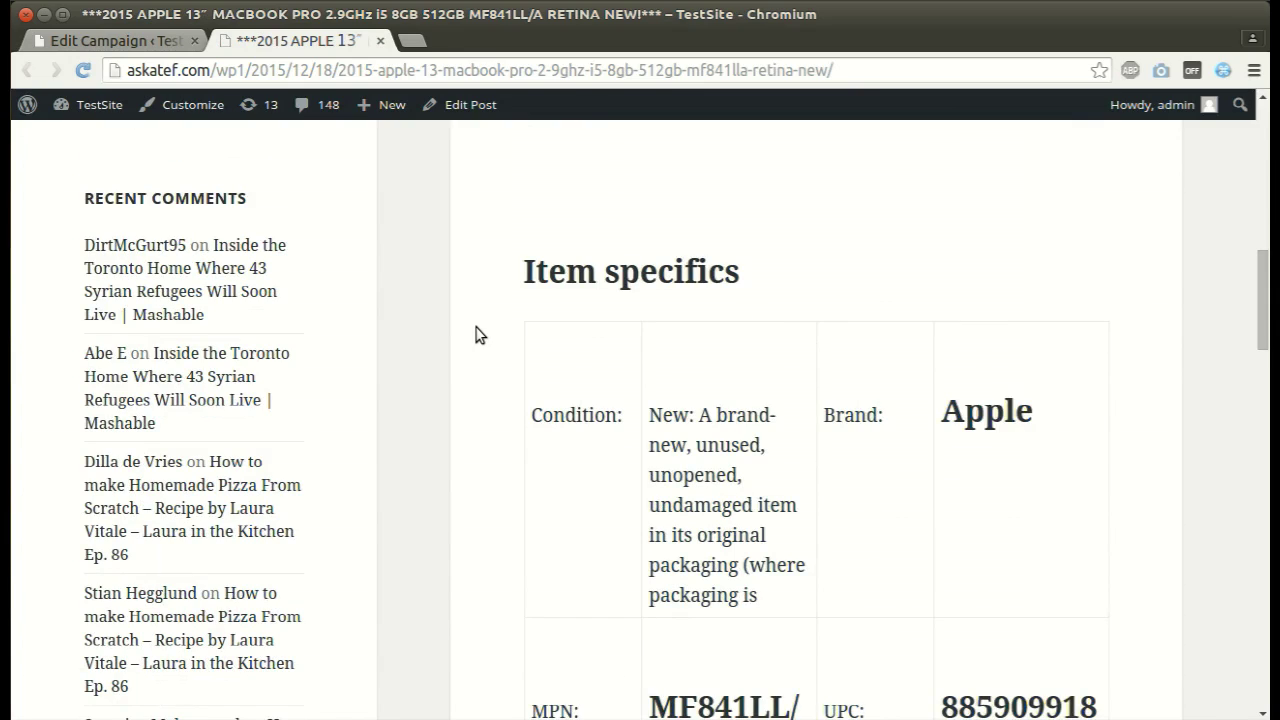
scroll(477, 334, "down", 5)
scroll(477, 334, "down", 2)
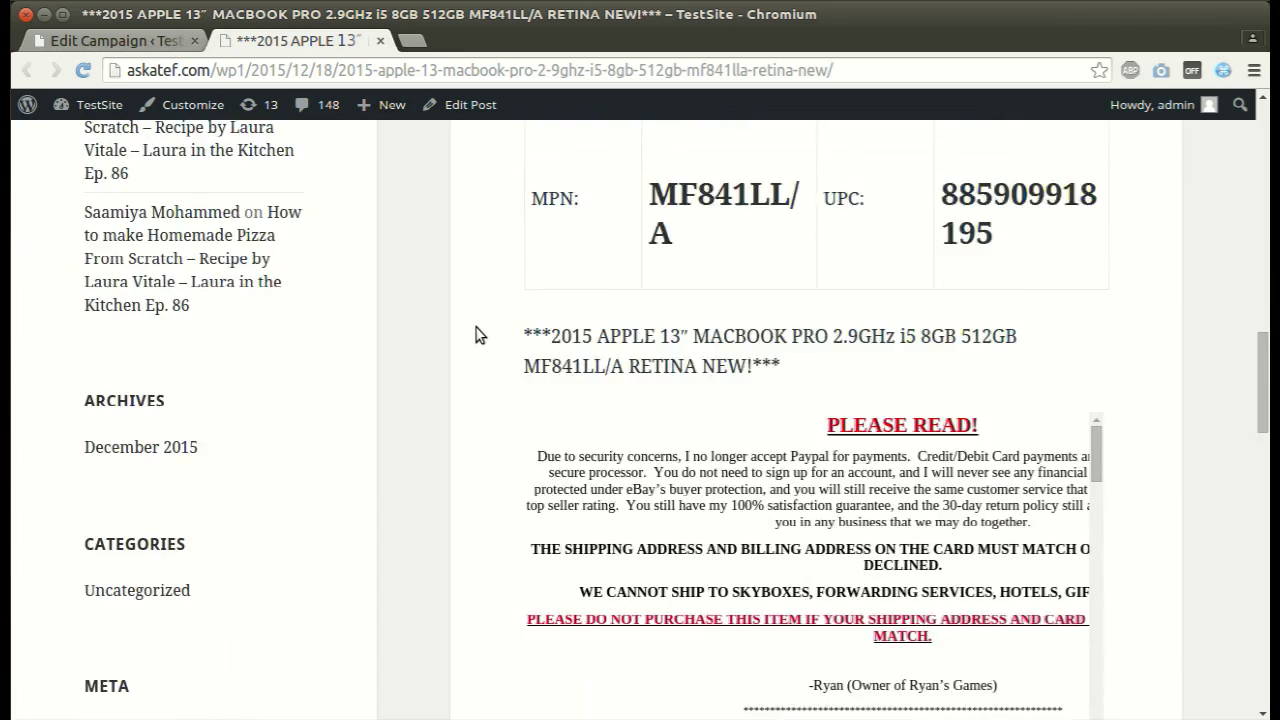
scroll(586, 434, "down", 10)
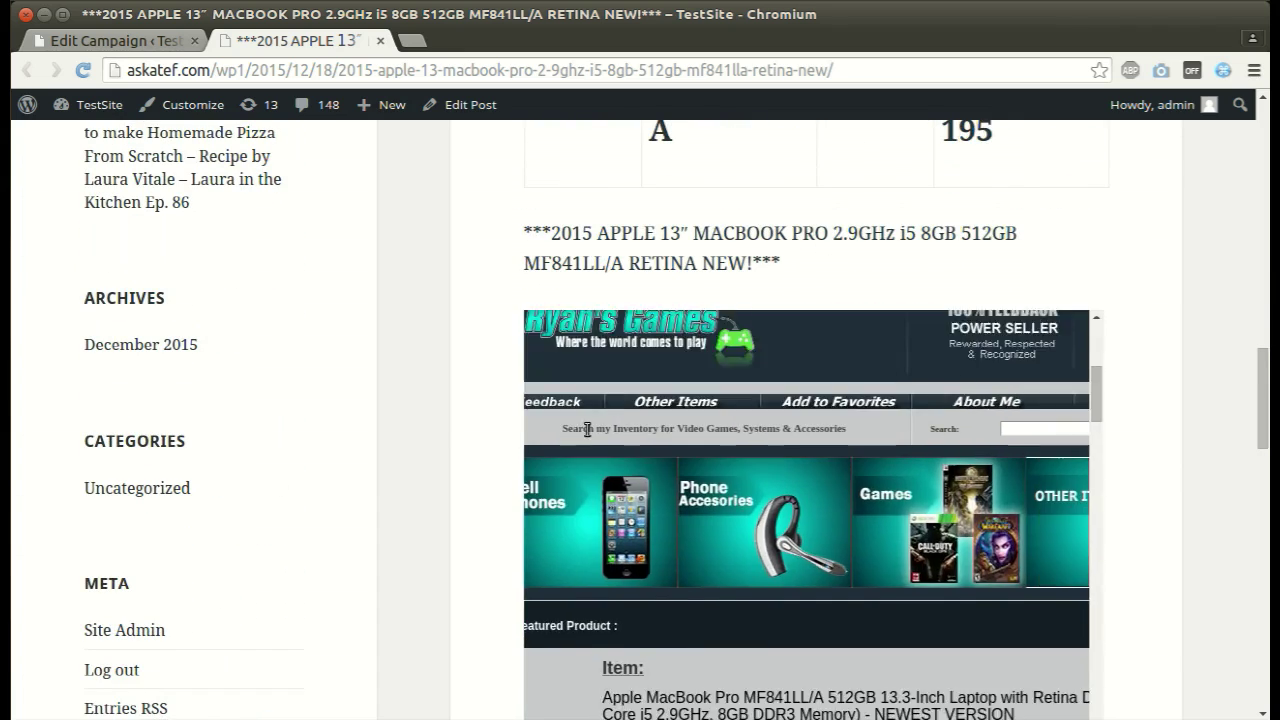
scroll(586, 434, "down", 8)
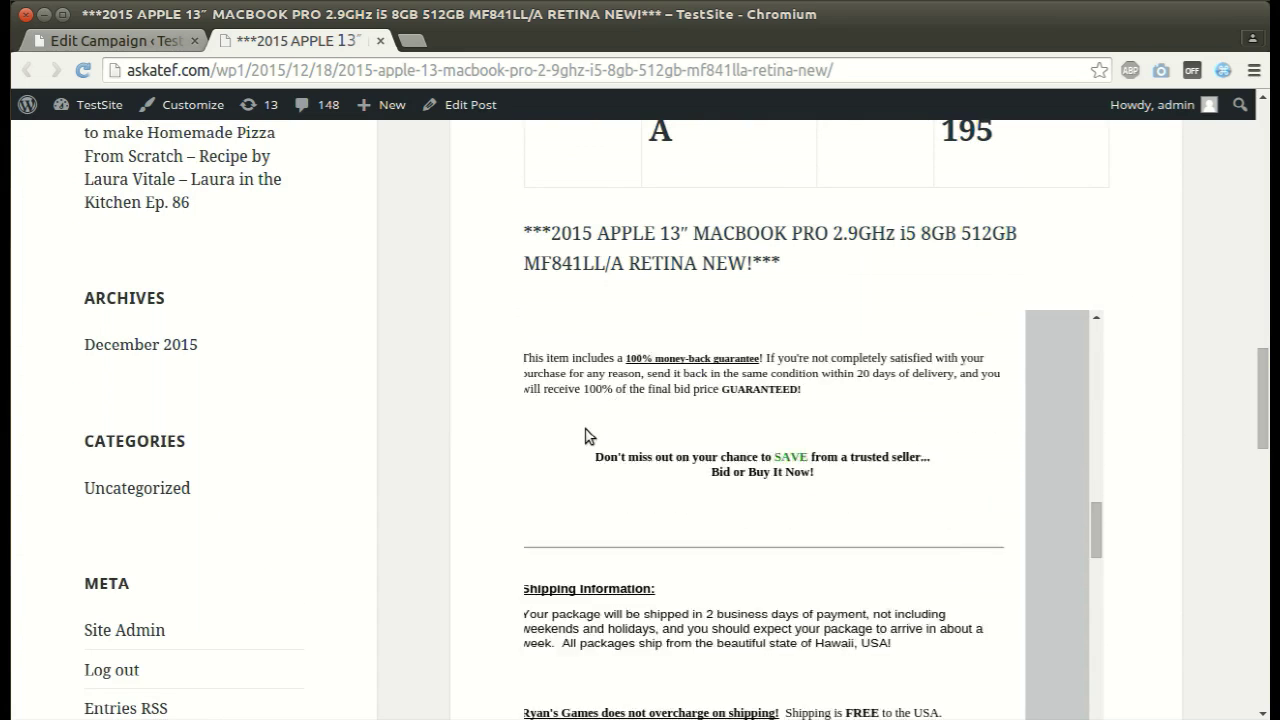
scroll(586, 436, "down", 10)
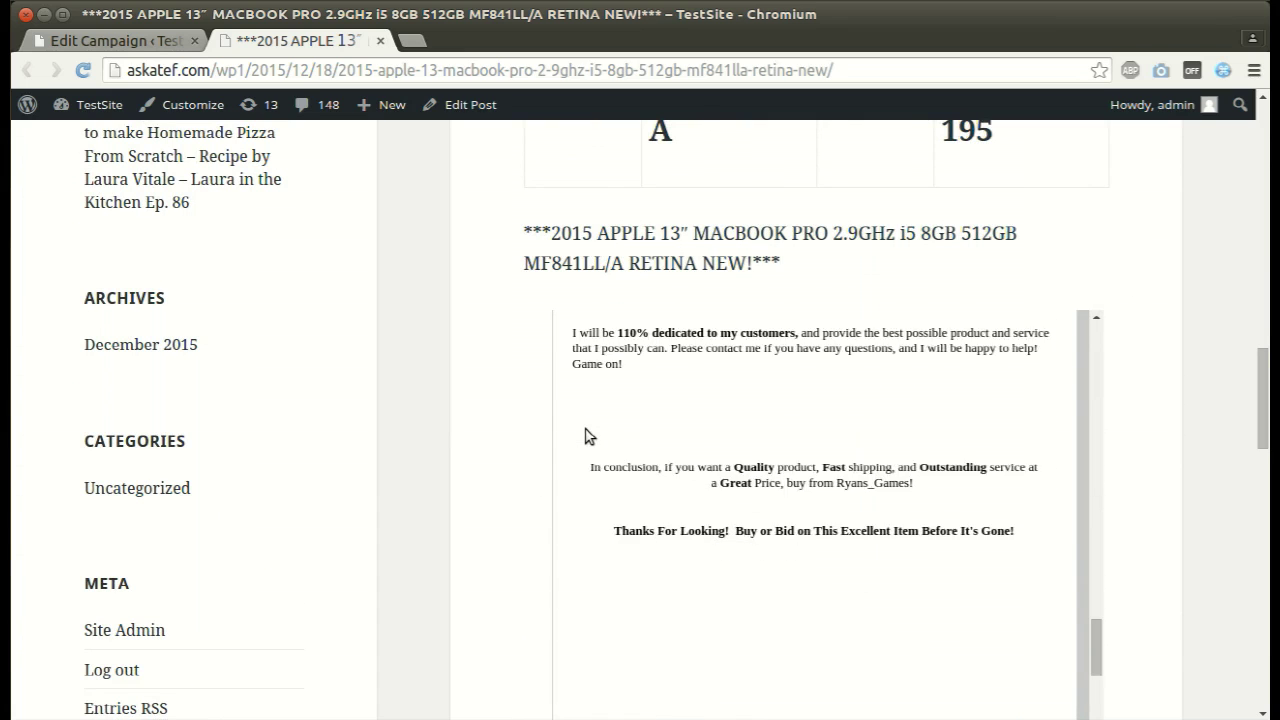
- View the rest of the post's seller description and open its View on eBay link in a new browser tab, switching to it
scroll(586, 436, "down", 2)
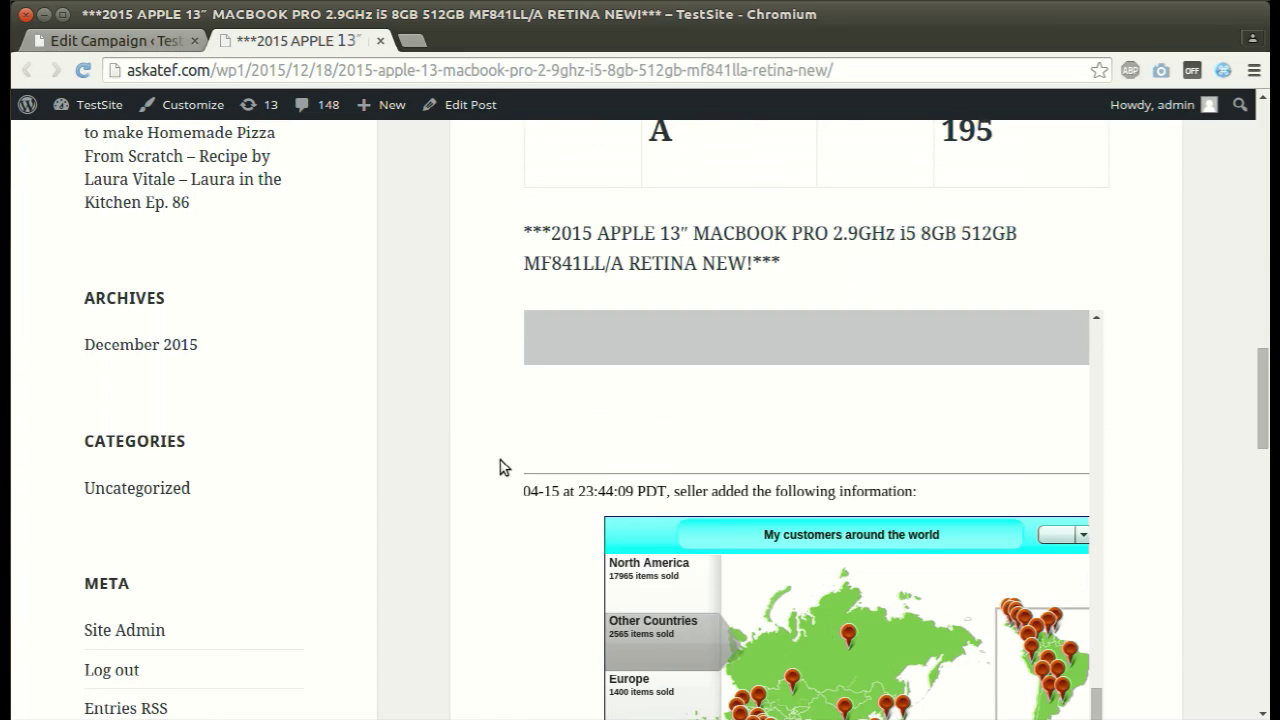
scroll(466, 494, "down", 5)
scroll(466, 494, "down", 2)
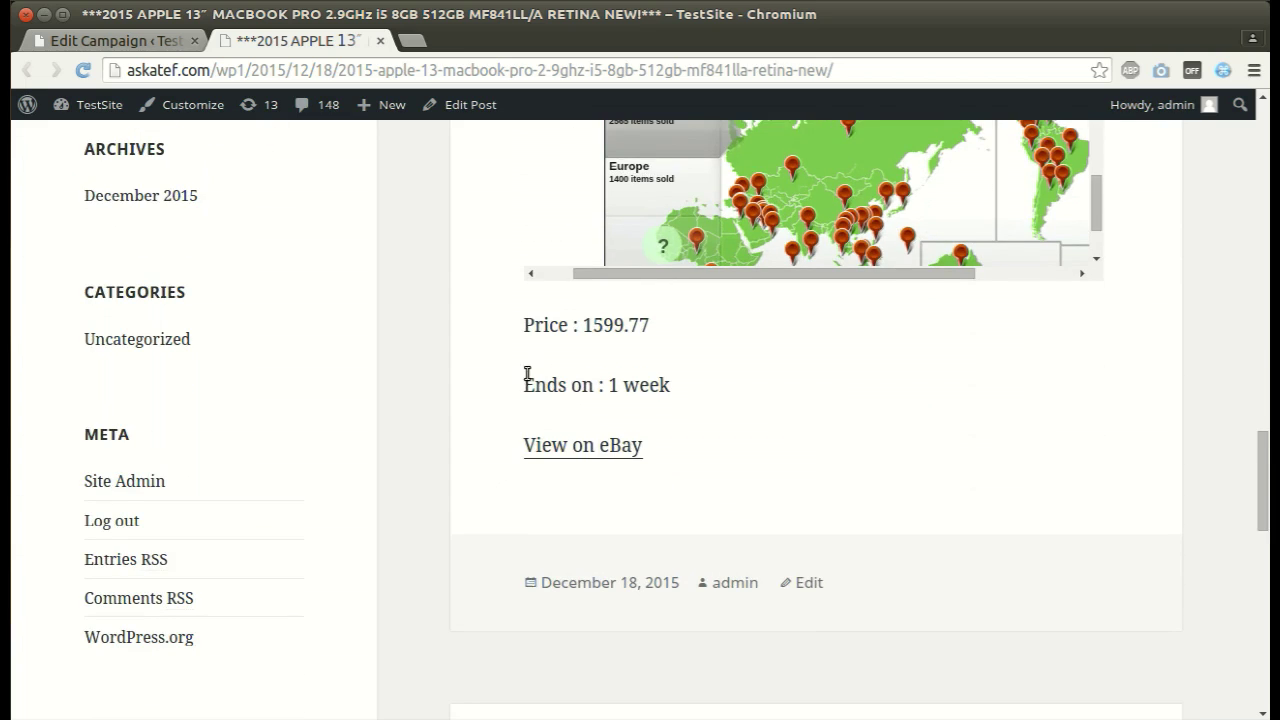
right_click(562, 448)
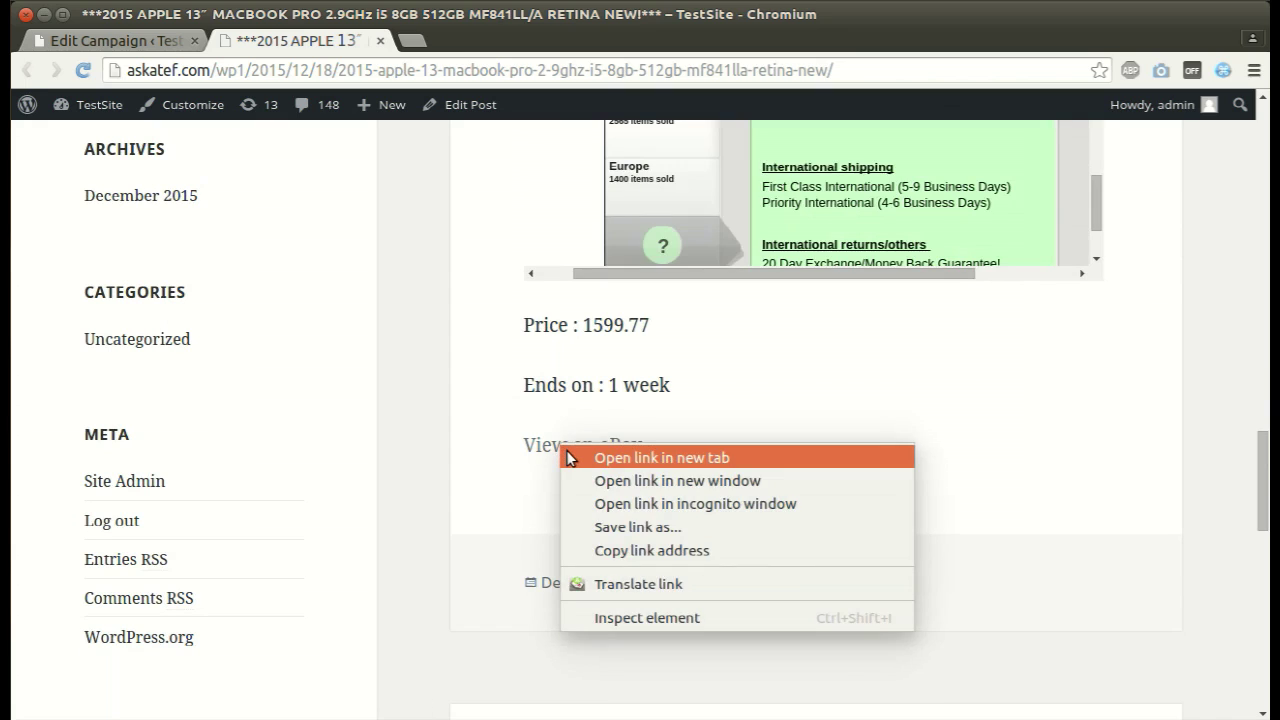
left_click(570, 457)
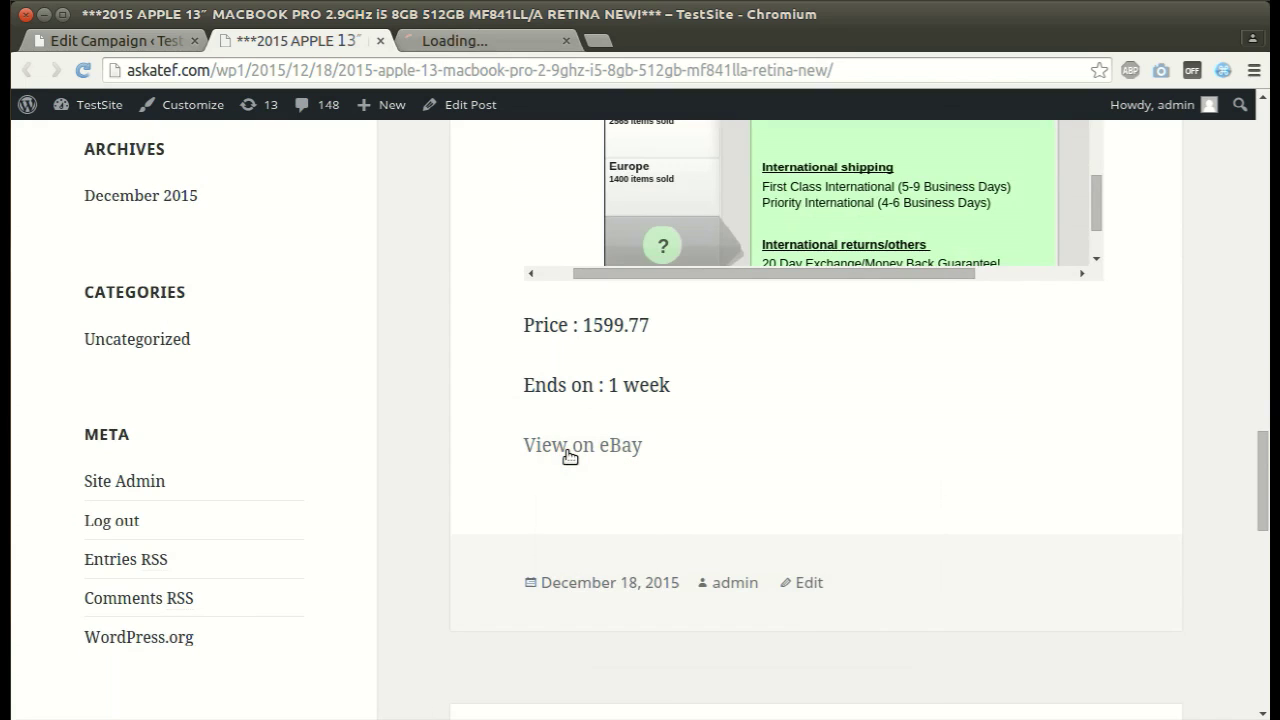
left_click(425, 38)
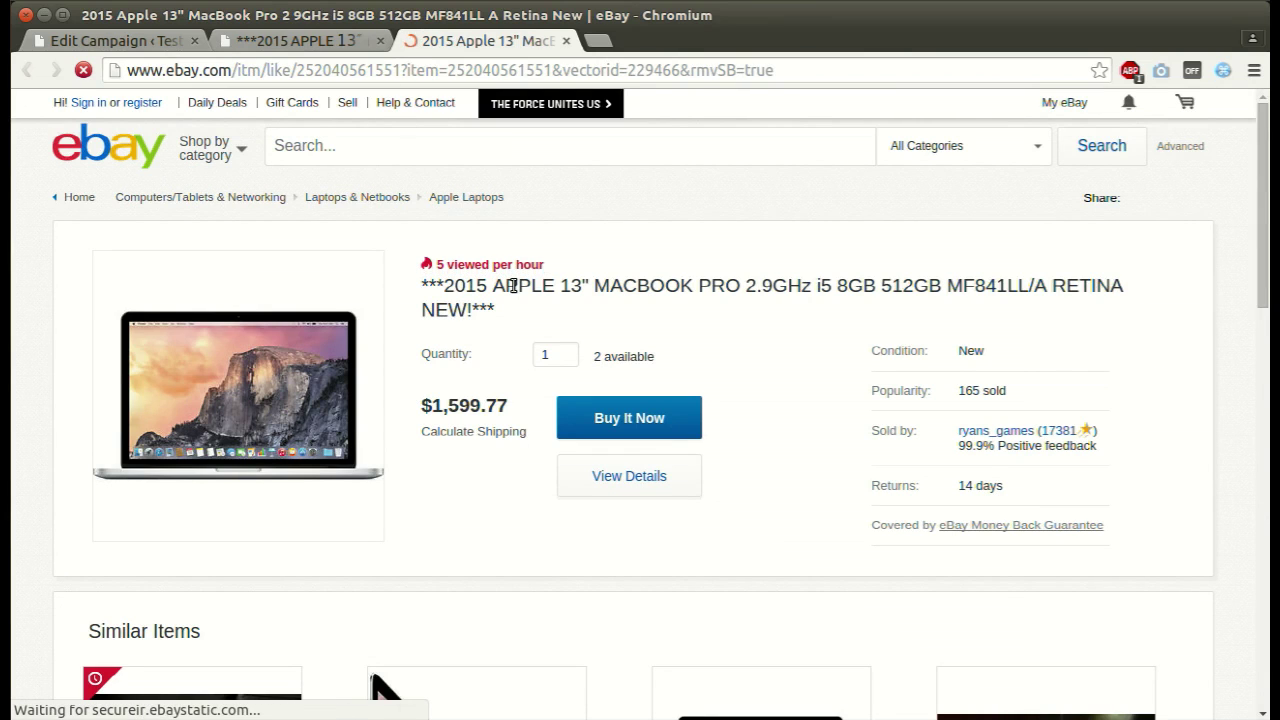
- Return to the campaign editor, run the campaign again and open its newest last post in a new browser tab
left_click(142, 42)
left_click(225, 397)
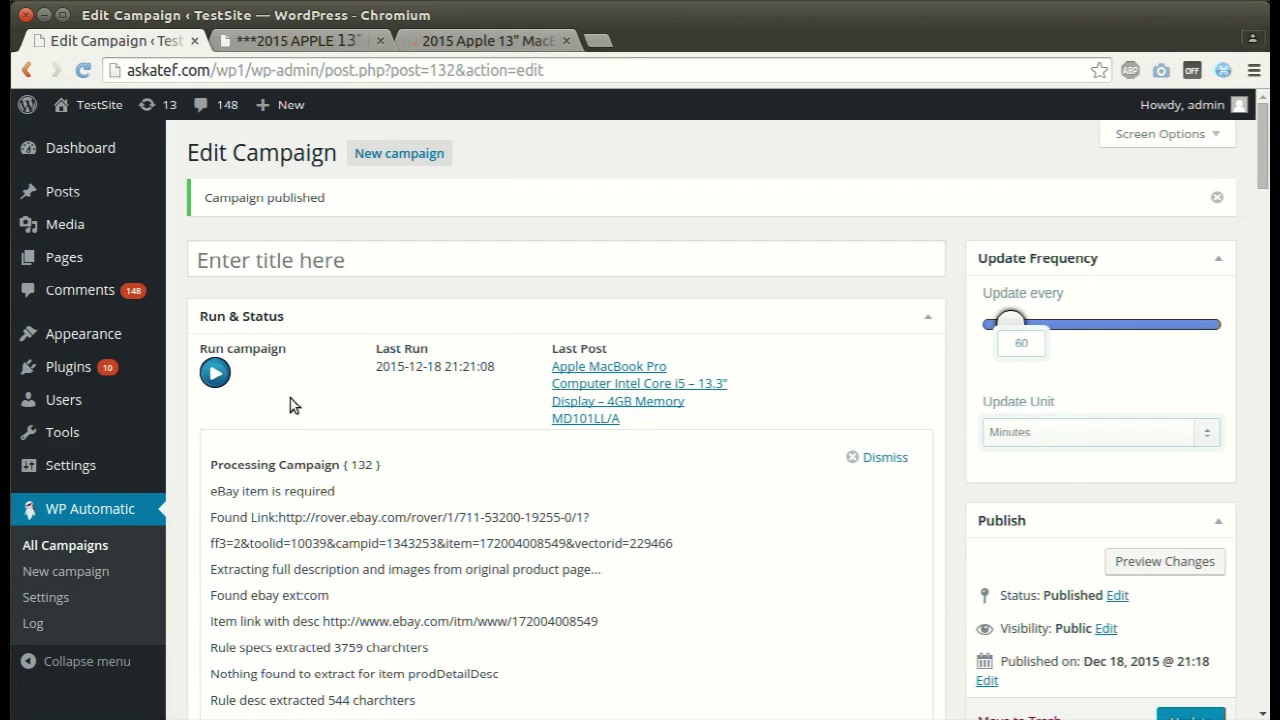
right_click(562, 394)
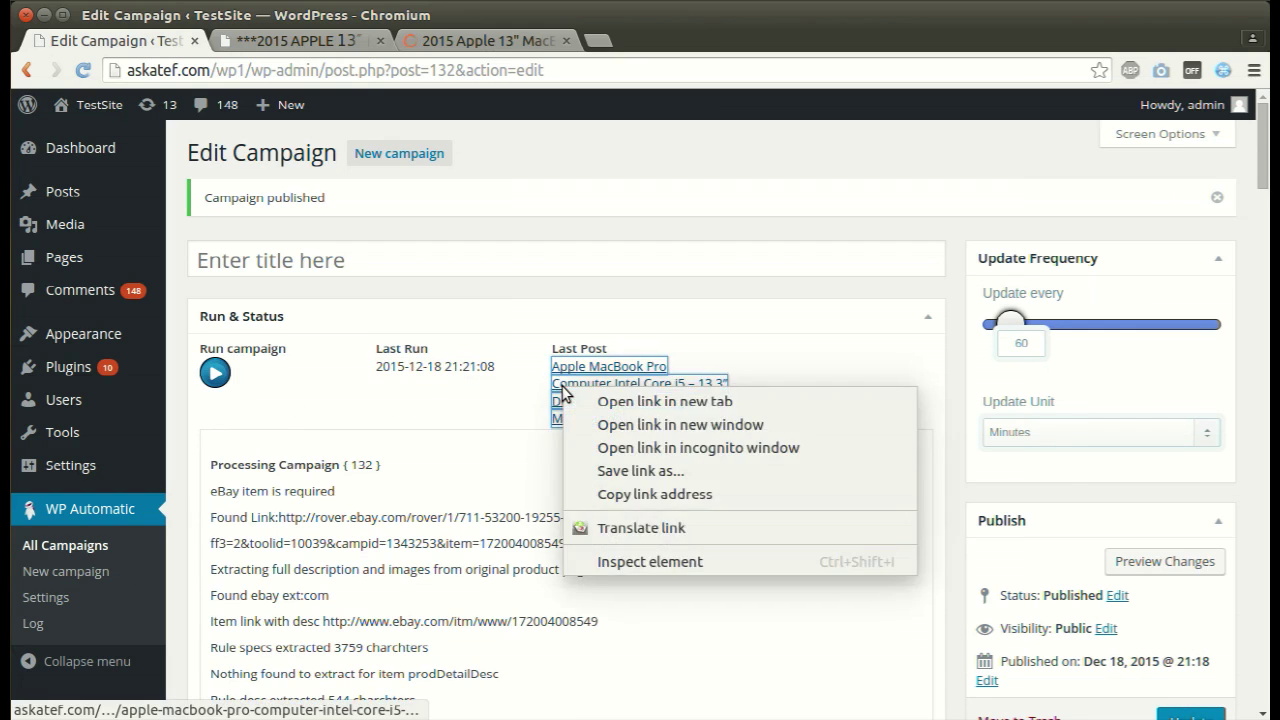
left_click(567, 400)
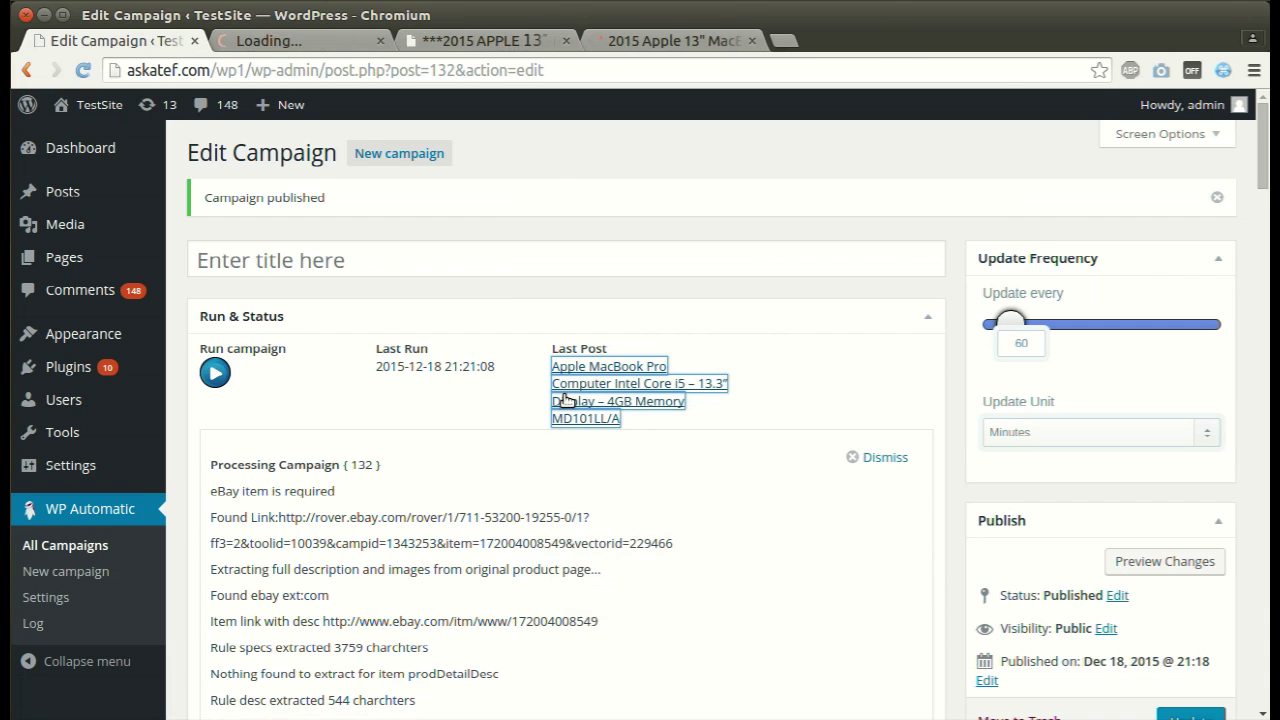
left_click(238, 48)
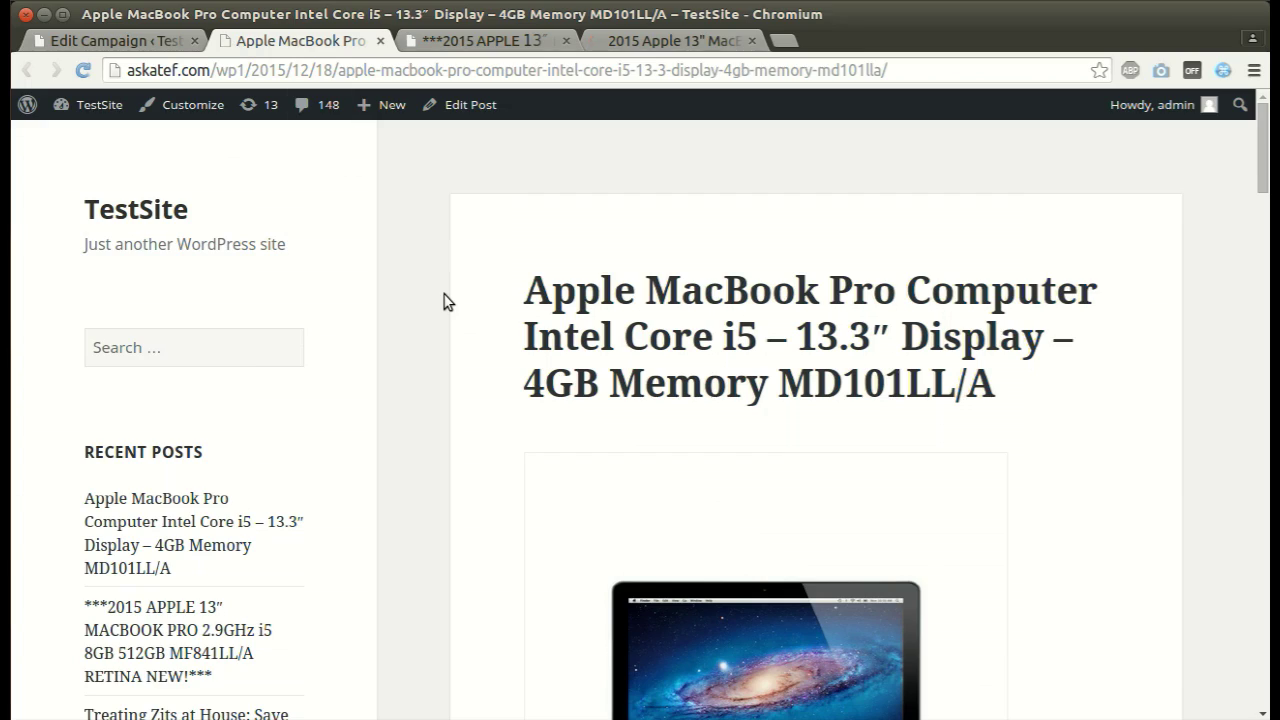
- Examine the second generated post's images, item specifics, embedded seller description, price and end time, and return to its title
scroll(445, 302, "down", 7)
scroll(447, 302, "down", 10)
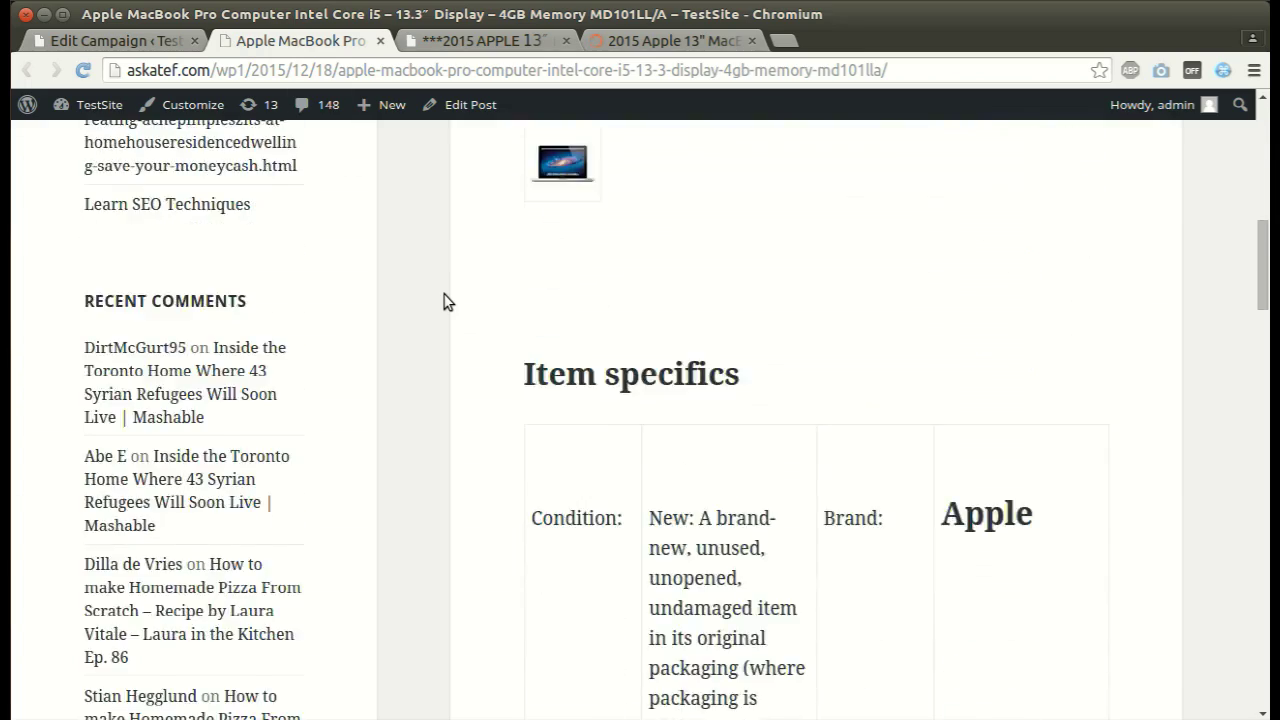
scroll(447, 302, "down", 6)
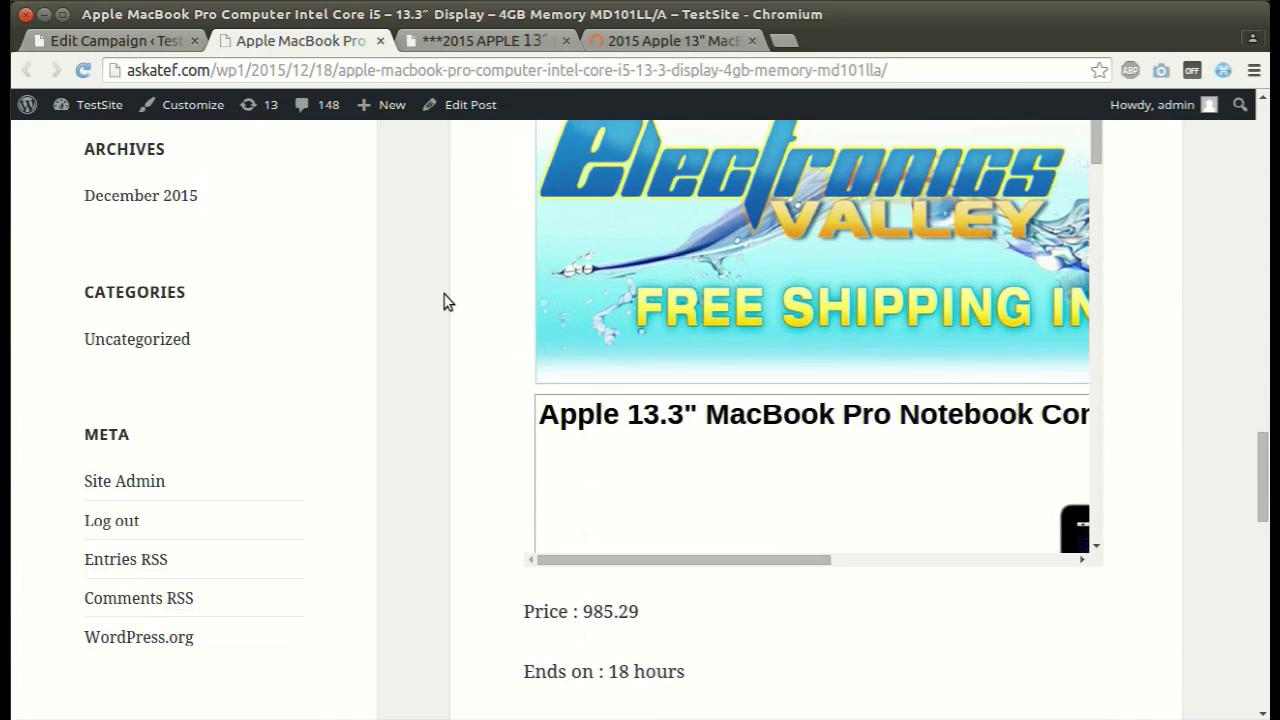
scroll(447, 302, "down", 2)
scroll(447, 302, "up", 20)
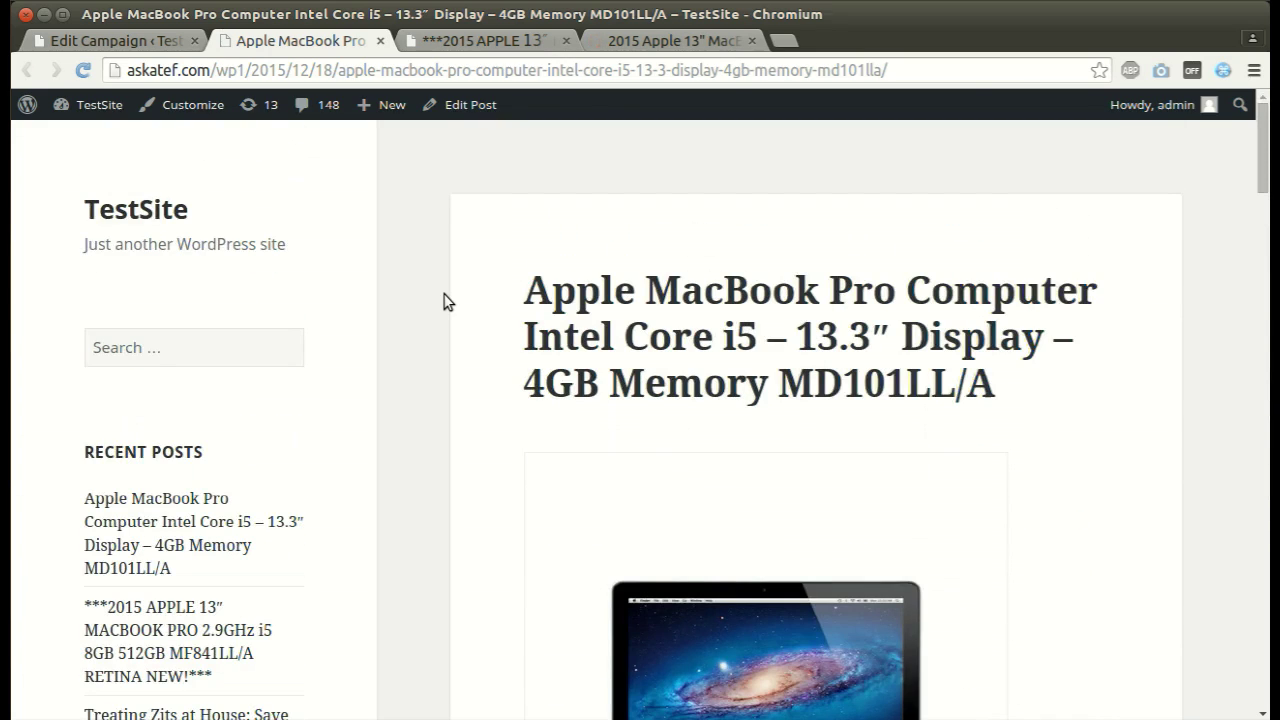